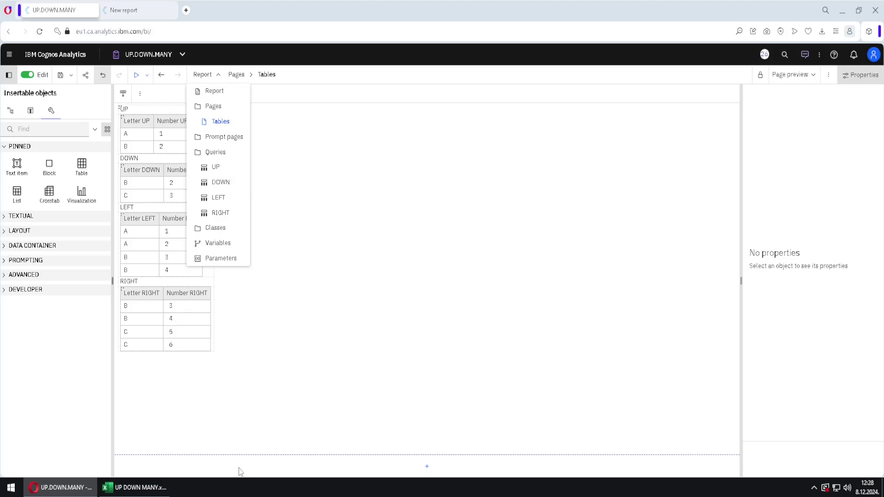
Open the report's queries and add an Intersect operation that combines the UP and DOWN queries.
left_click(225, 449)
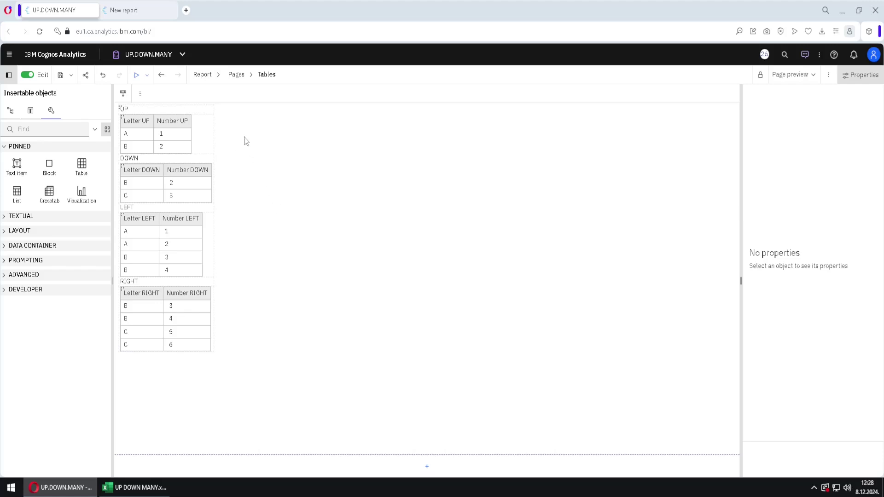
left_click(216, 75)
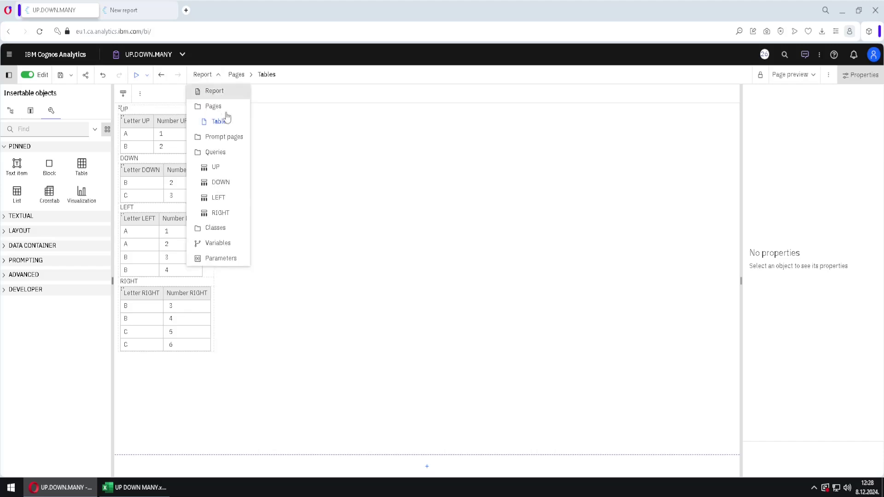
left_click(223, 152)
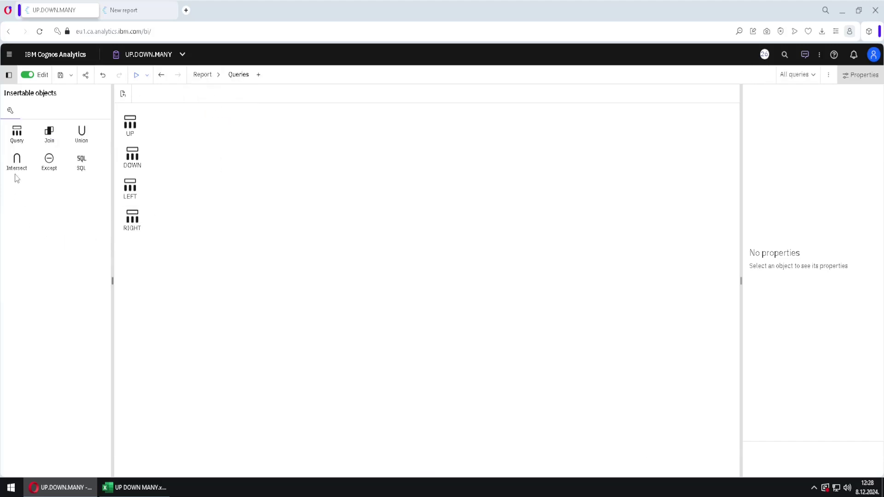
left_click_drag(17, 159, 189, 308)
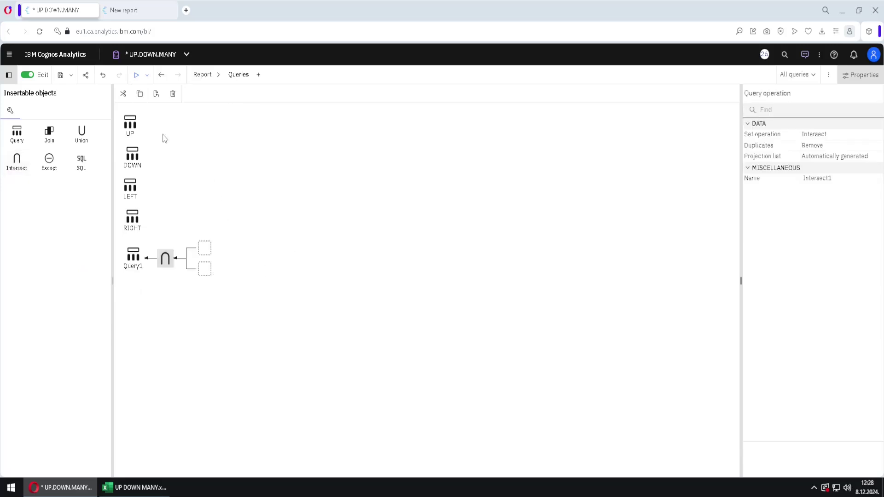
left_click_drag(130, 123, 207, 251)
left_click_drag(132, 157, 205, 282)
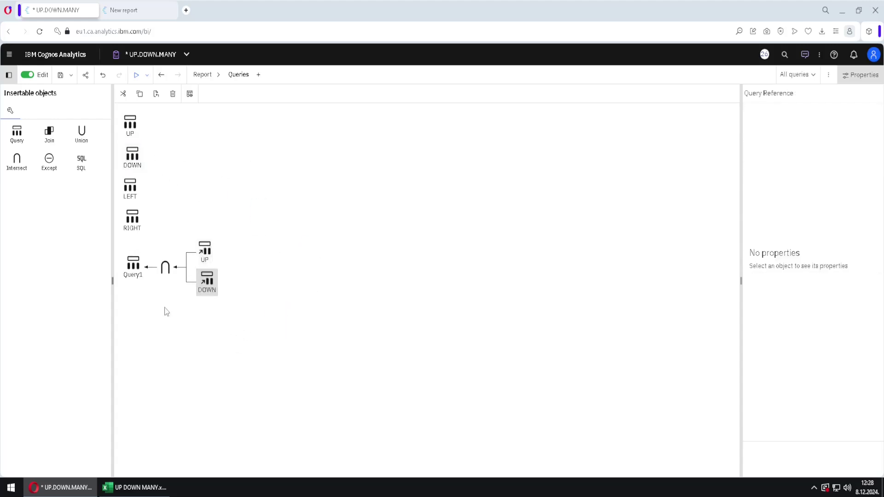
Switch the new operation's set type to Union, to Except and back to Intersect, and view its duplicates options.
left_click(165, 272)
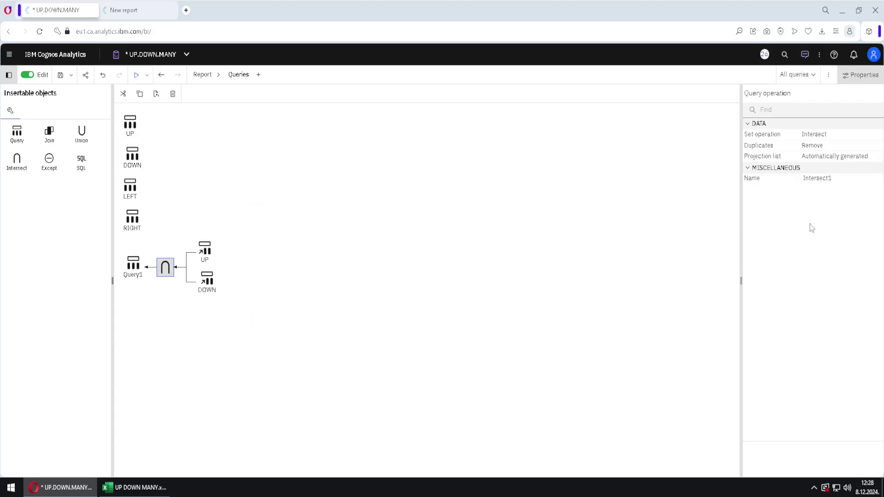
left_click(865, 137)
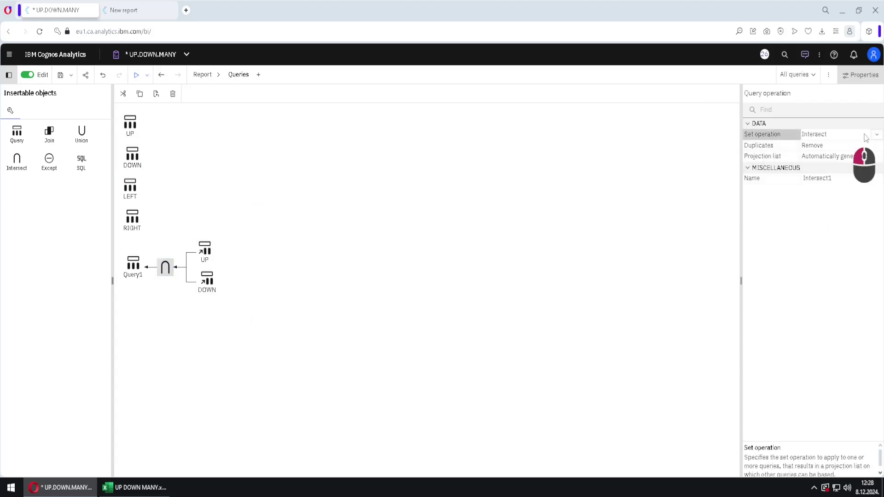
left_click(875, 134)
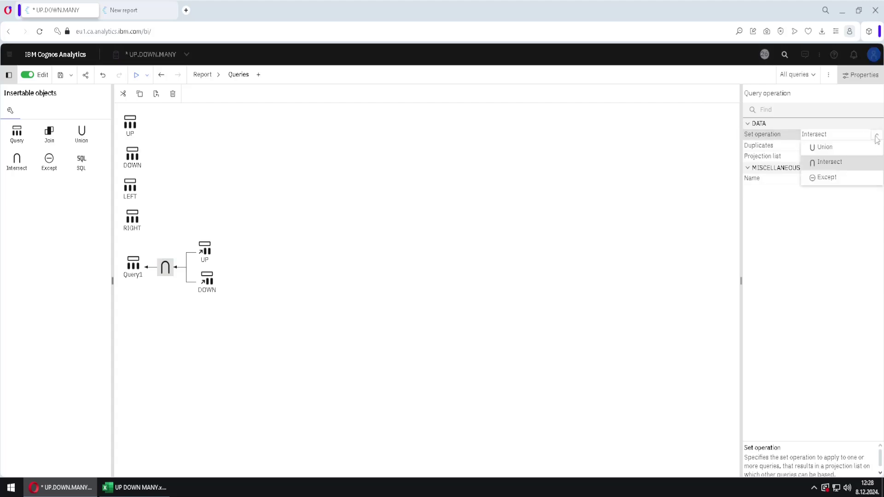
left_click(824, 147)
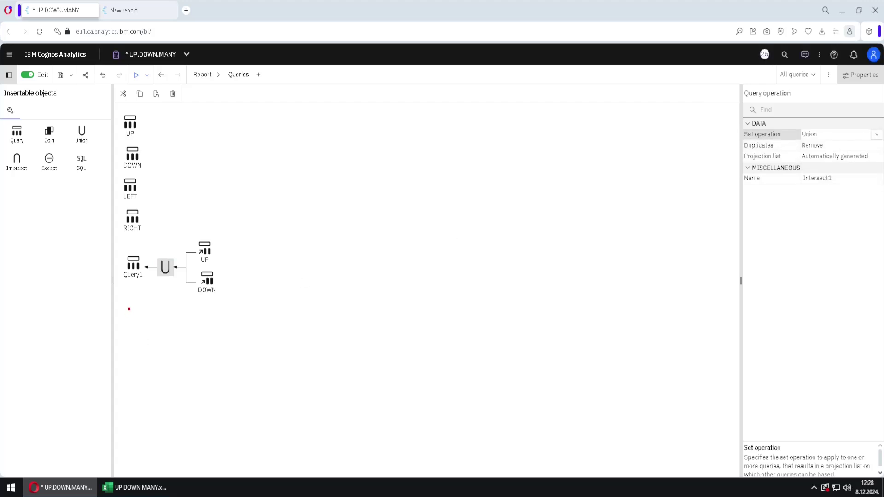
left_click(167, 269)
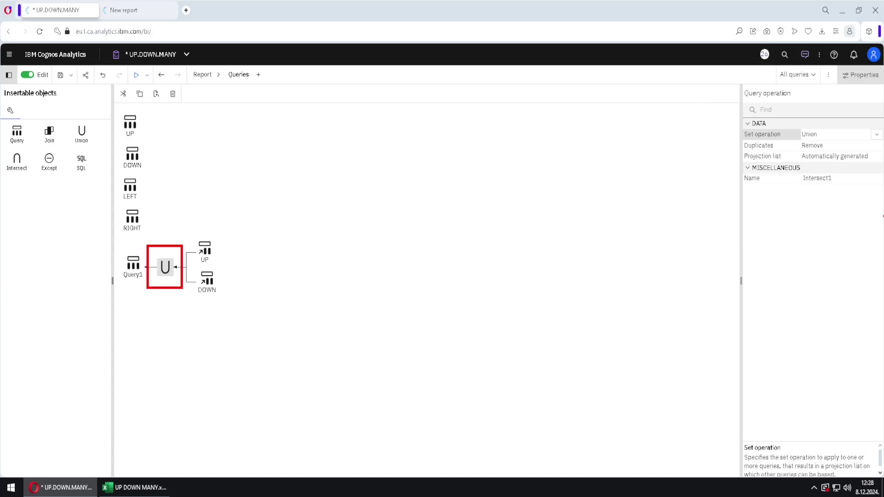
left_click(876, 135)
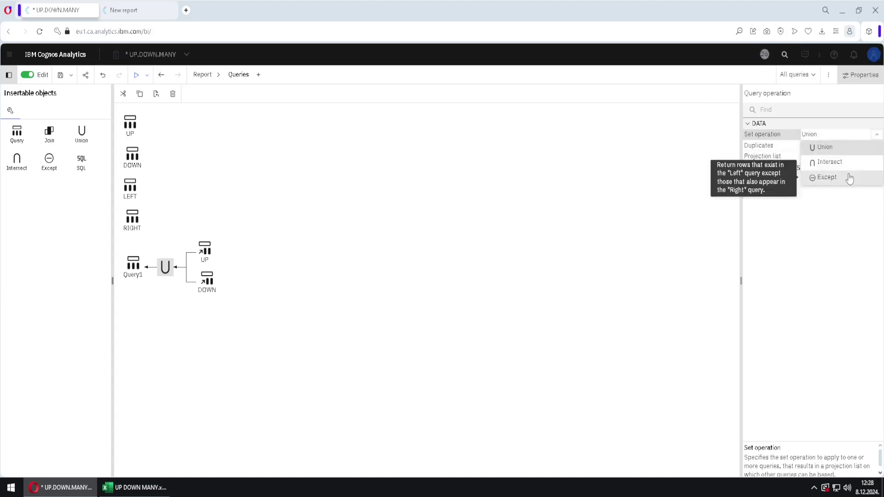
left_click(850, 178)
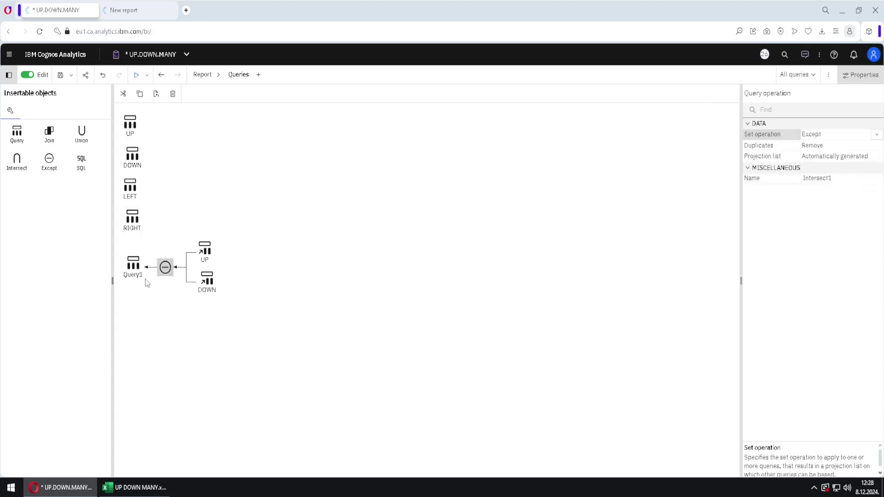
left_click(876, 135)
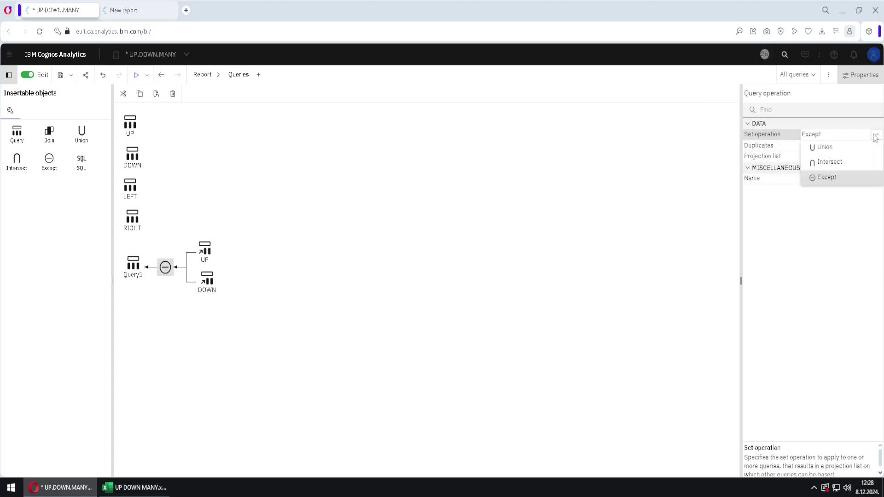
left_click(844, 162)
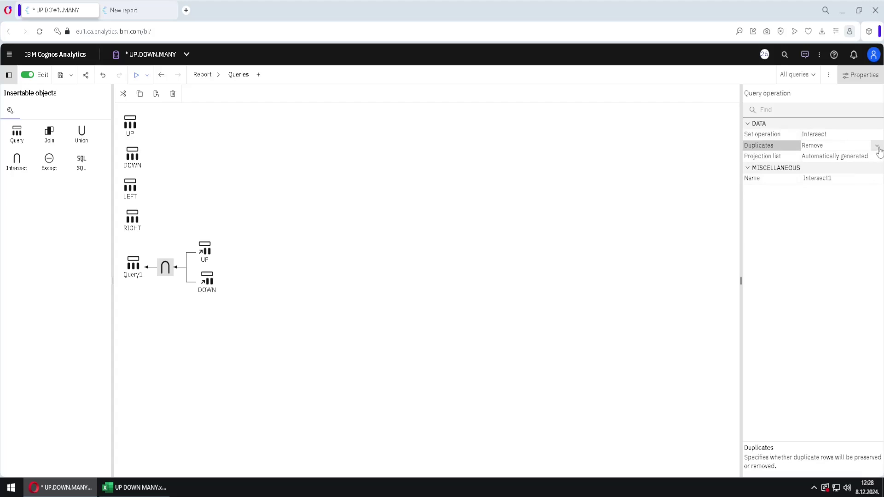
left_click(877, 146)
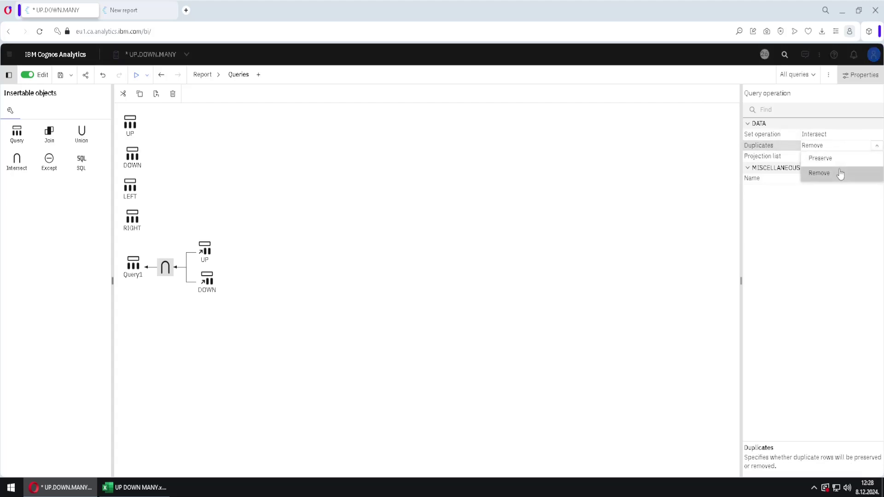
left_click(508, 309)
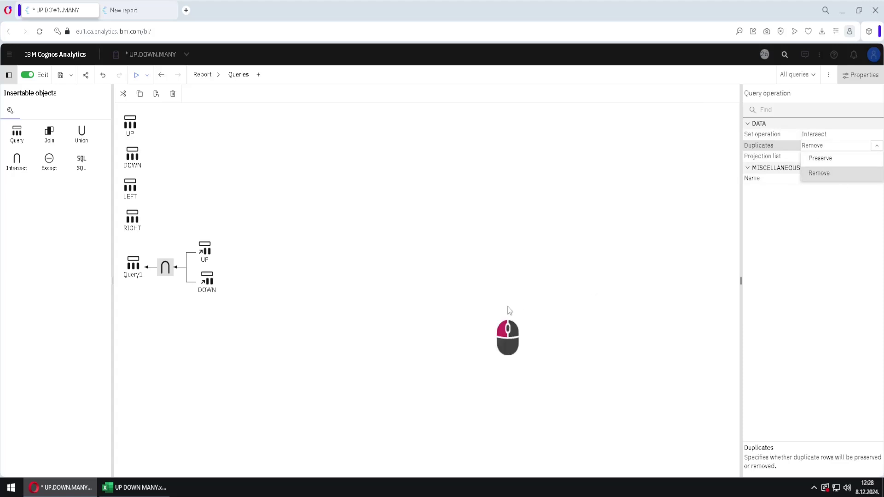
Rename the query produced by the intersect operation as Intersect.
left_click(132, 272)
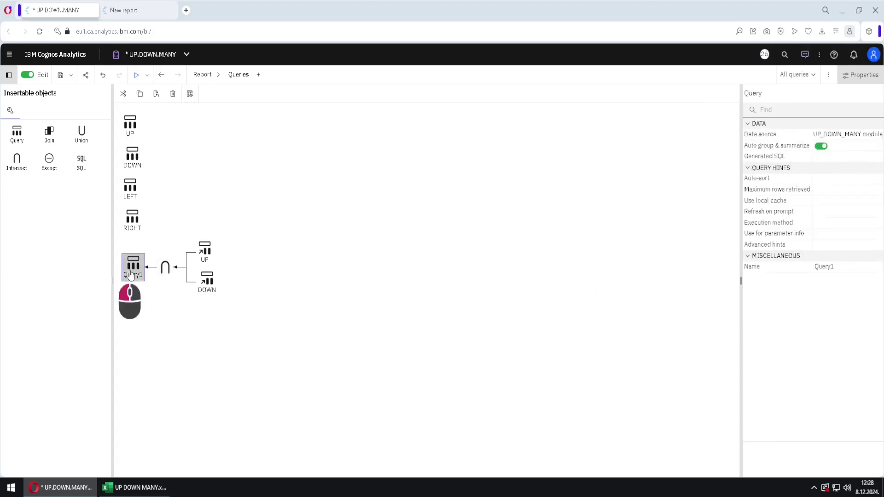
left_click(828, 266)
type("I")
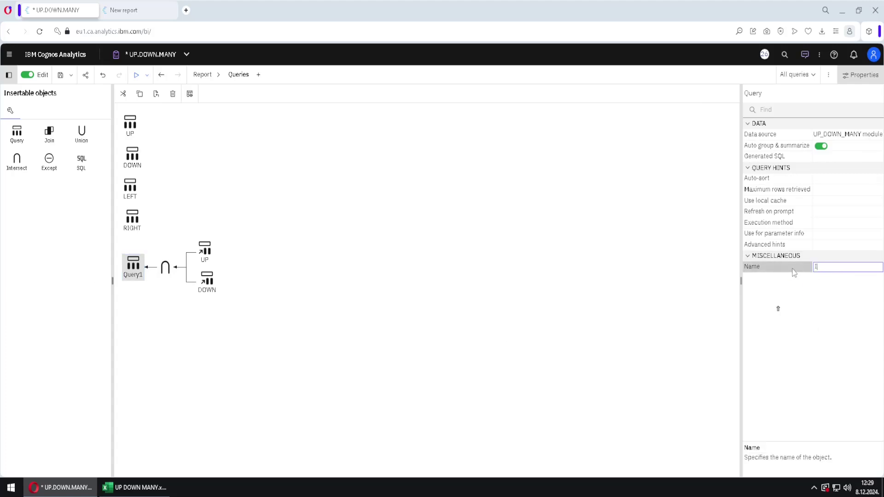
type("ntersect")
key("Return")
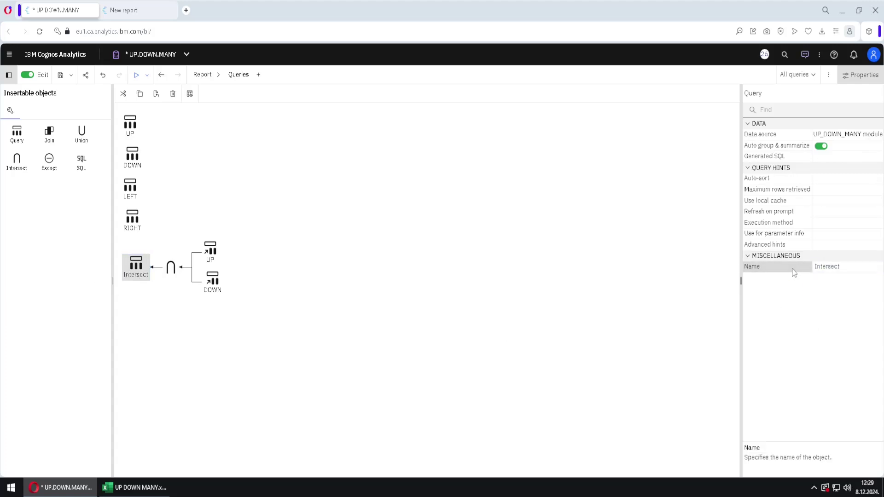
Switch to the UP DOWN MANY.xlsx workbook in Excel and compare the UP and DOWN table rows with the Intersect table.
left_click(138, 486)
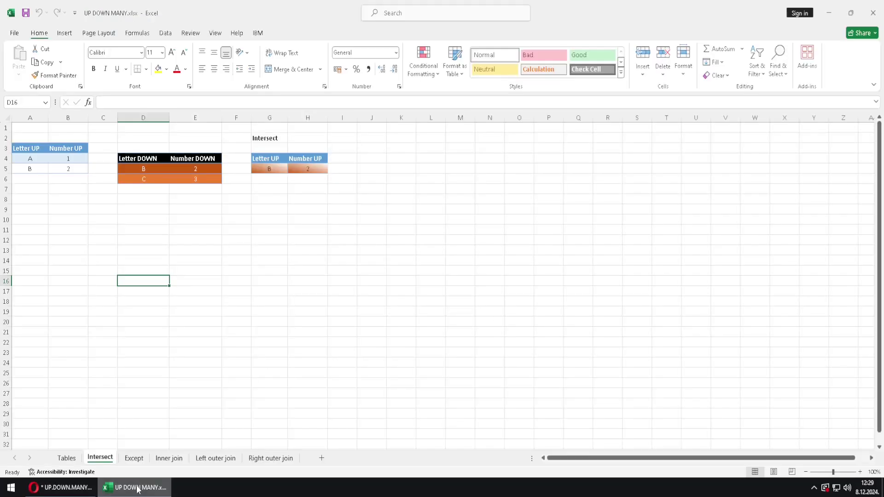
left_click(100, 245)
left_click_drag(75, 169, 26, 148)
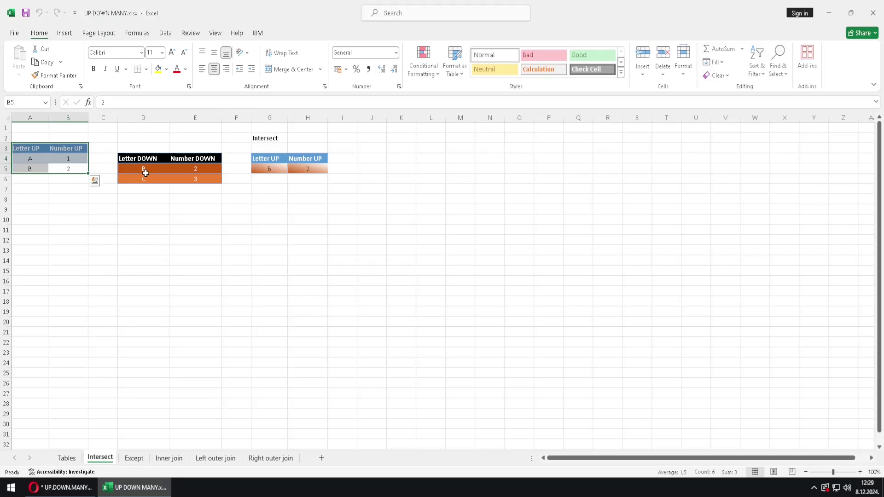
left_click_drag(131, 157, 202, 180)
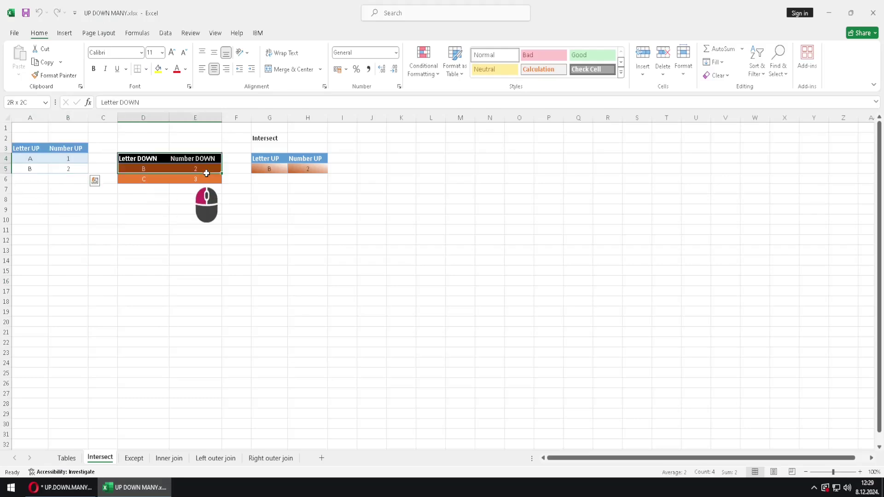
left_click(78, 222)
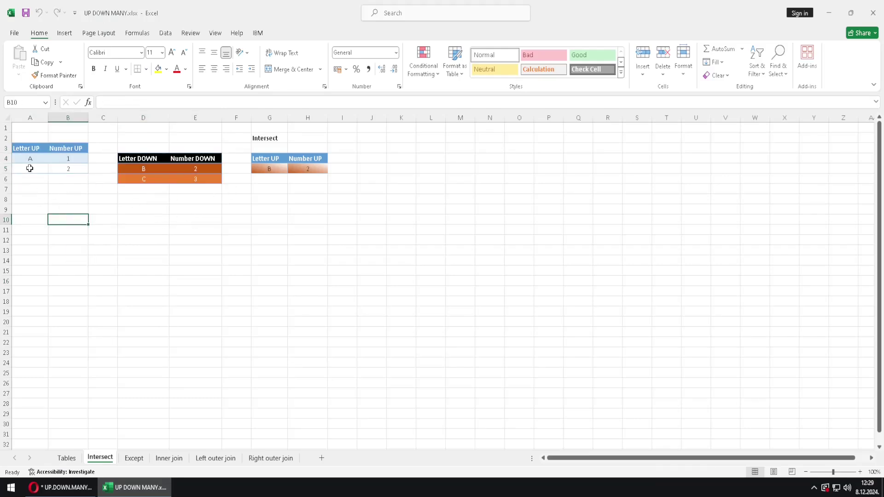
left_click_drag(26, 167, 70, 168)
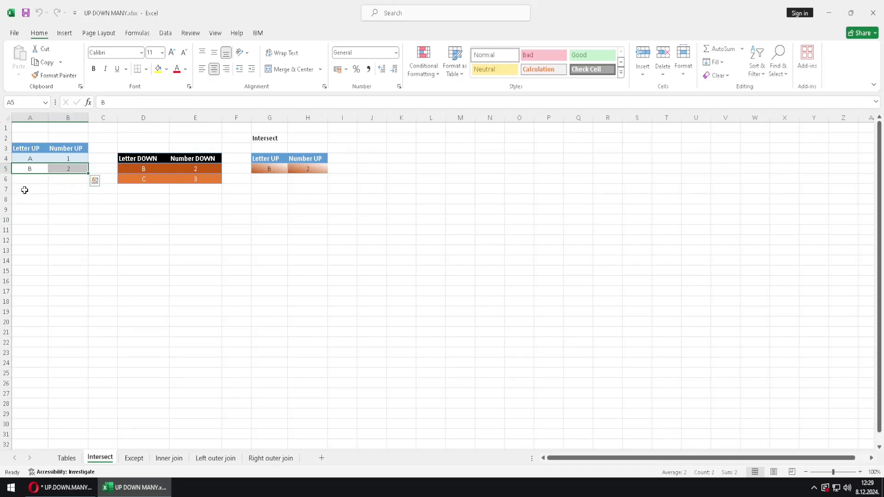
left_click_drag(143, 168, 193, 169)
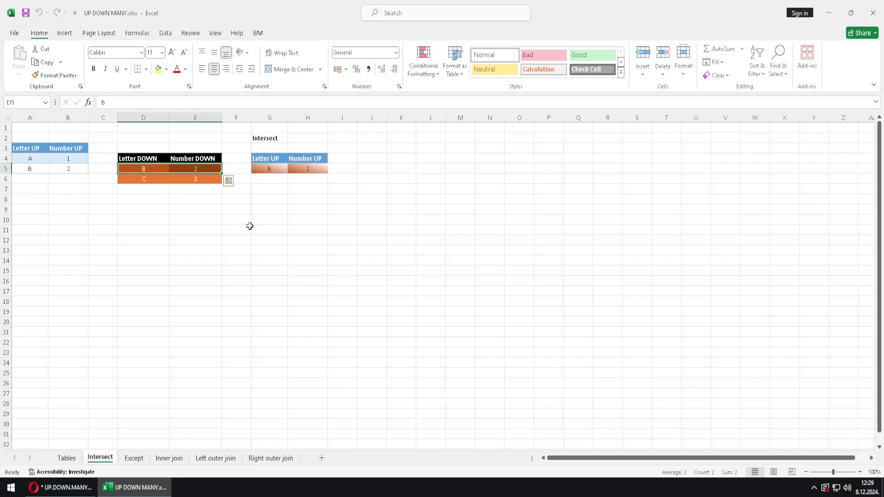
left_click_drag(268, 169, 307, 168)
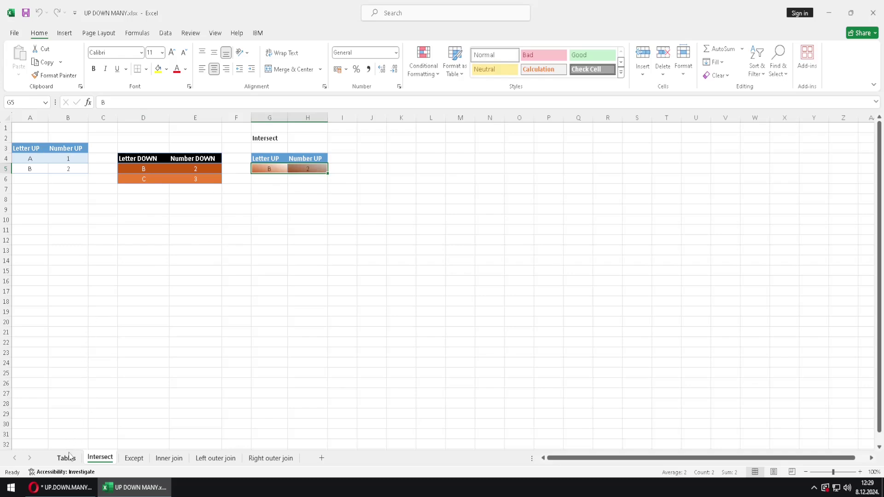
Switch back to Cognos Analytics and add Letter UP and Number UP as data items of the Intersect query.
left_click(66, 488)
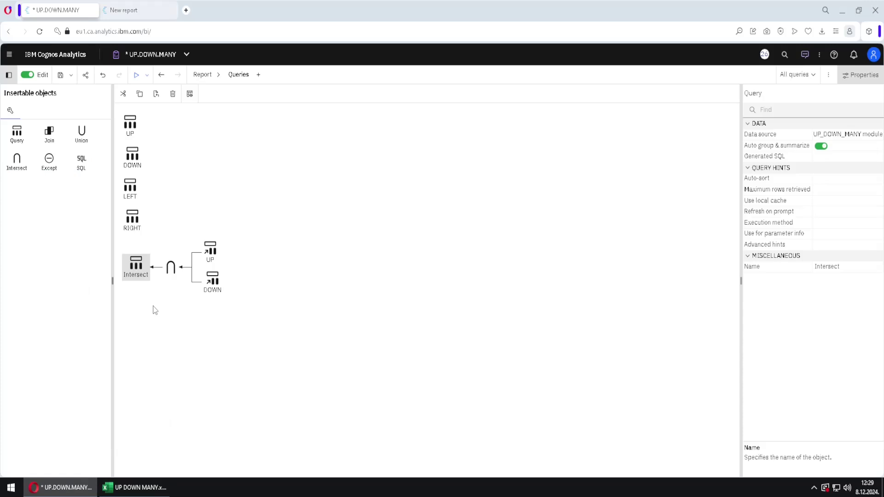
double_click(136, 268)
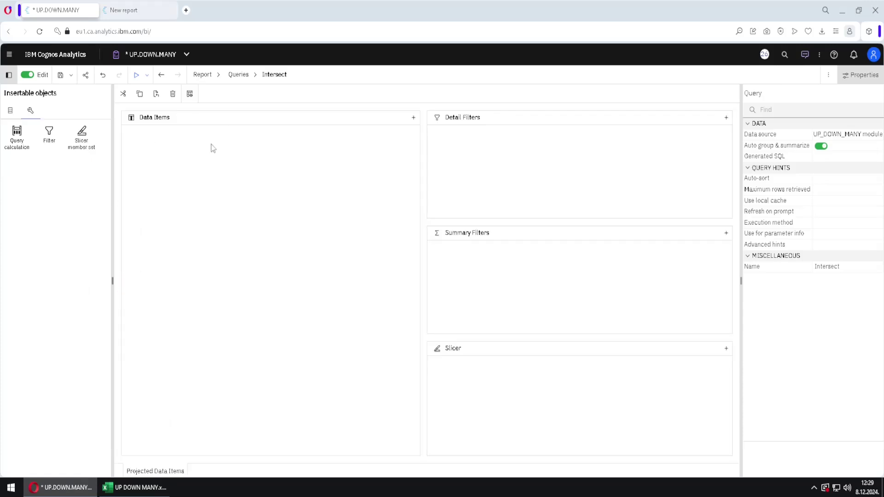
left_click(10, 111)
left_click(40, 138)
left_click(42, 149, "shift")
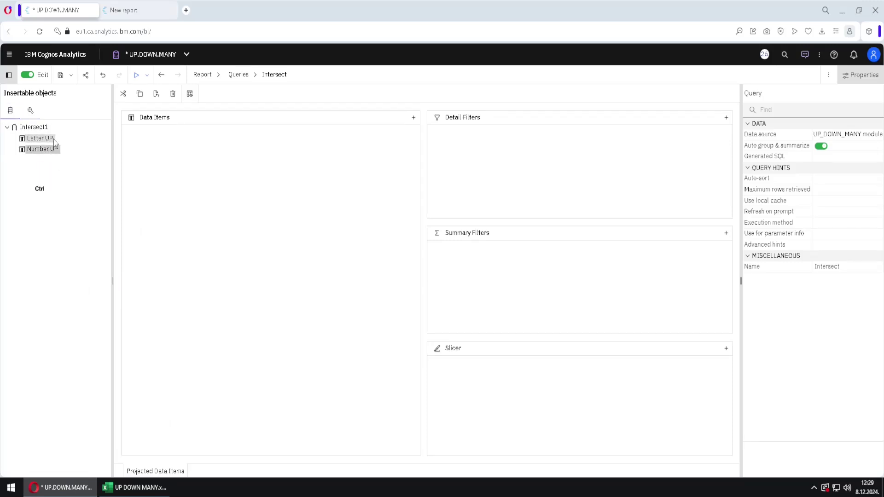
left_click_drag(85, 159, 175, 170)
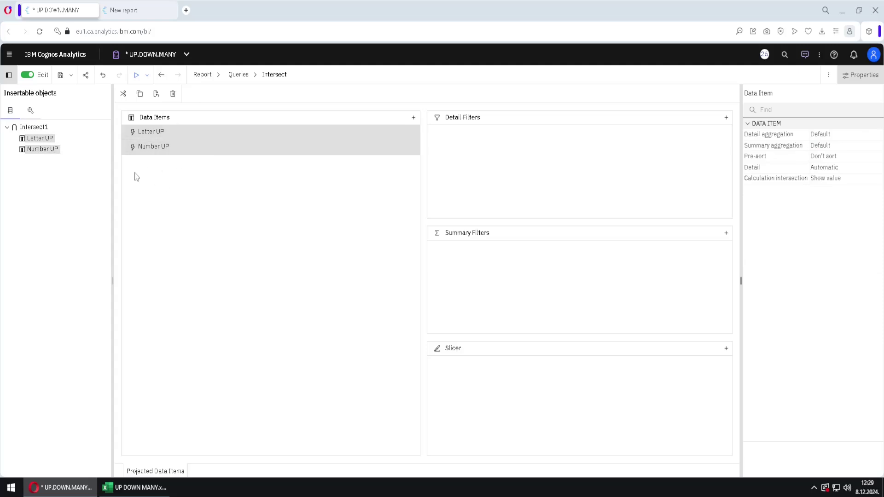
Examine the UP column headers and the DOWN table in the Excel workbook, and return to Cognos Analytics.
left_click(130, 483)
left_click_drag(27, 149, 60, 147)
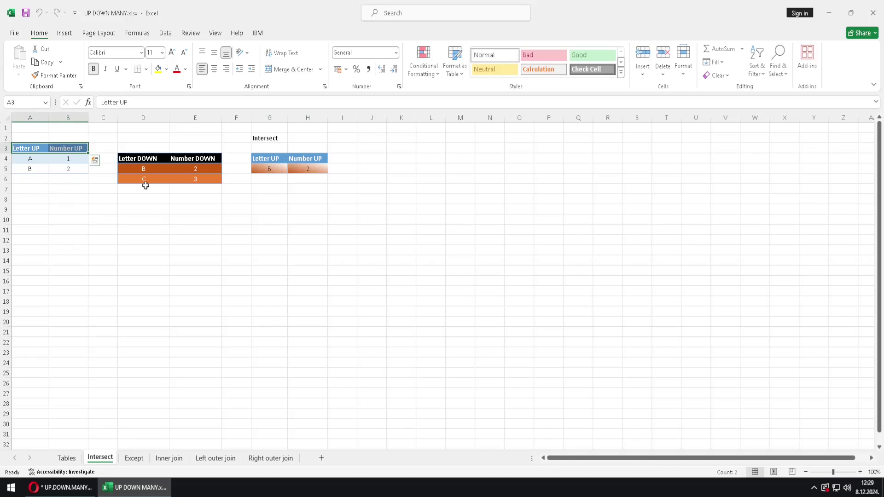
left_click_drag(133, 159, 201, 180)
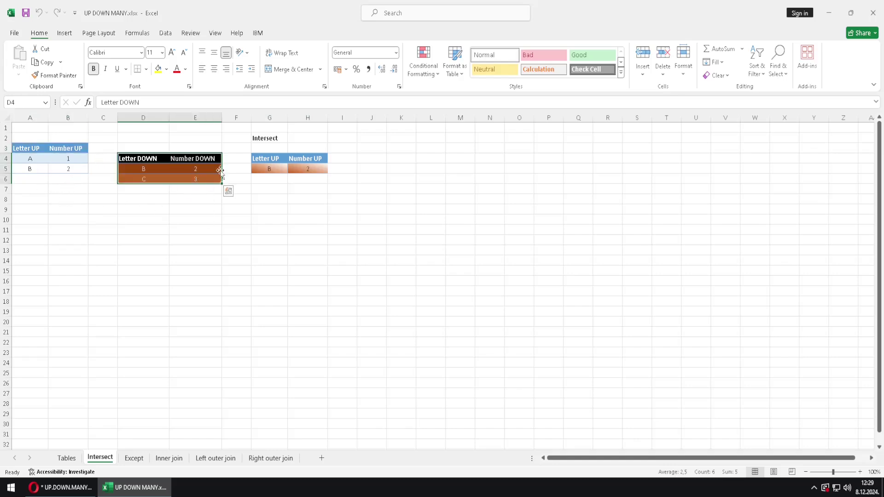
left_click(102, 259)
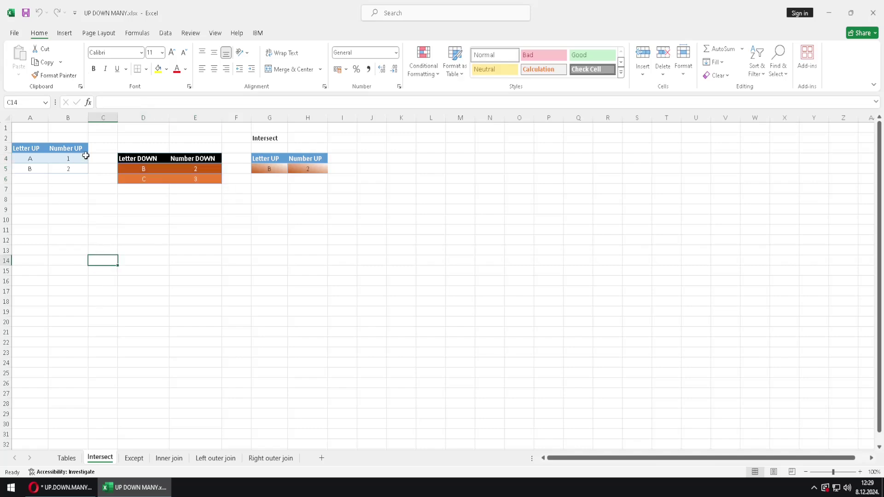
left_click(12, 148)
left_click(91, 261)
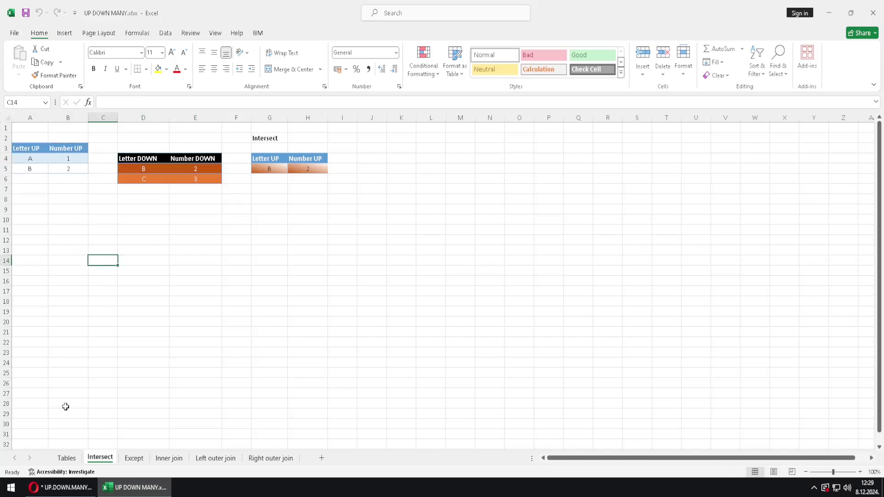
left_click(74, 486)
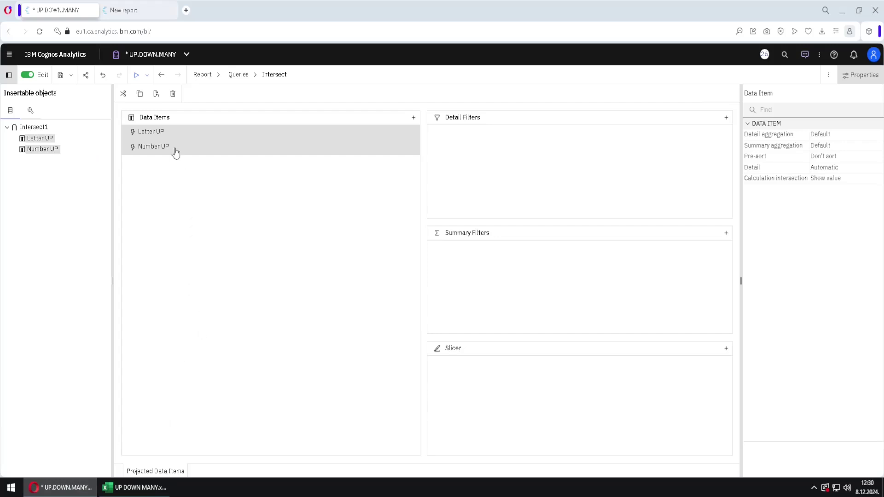
View the tabular data of the Intersect query, then return to the report's query overview.
left_click(167, 132)
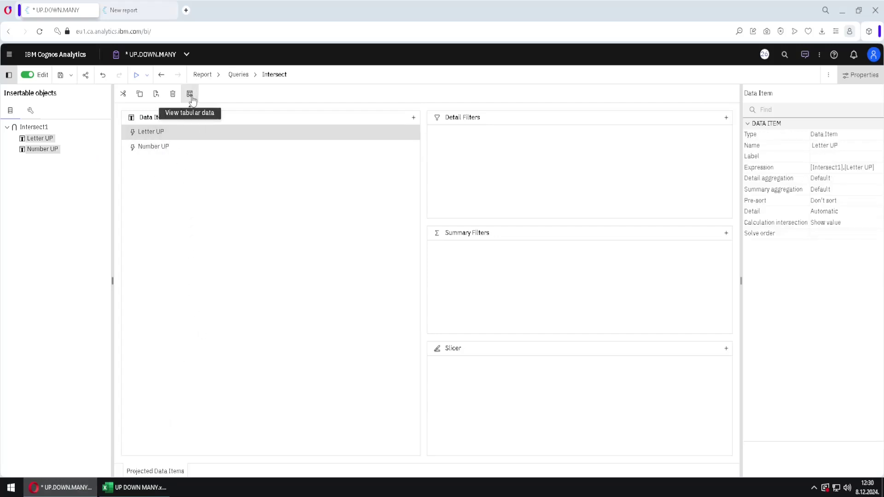
left_click(189, 94)
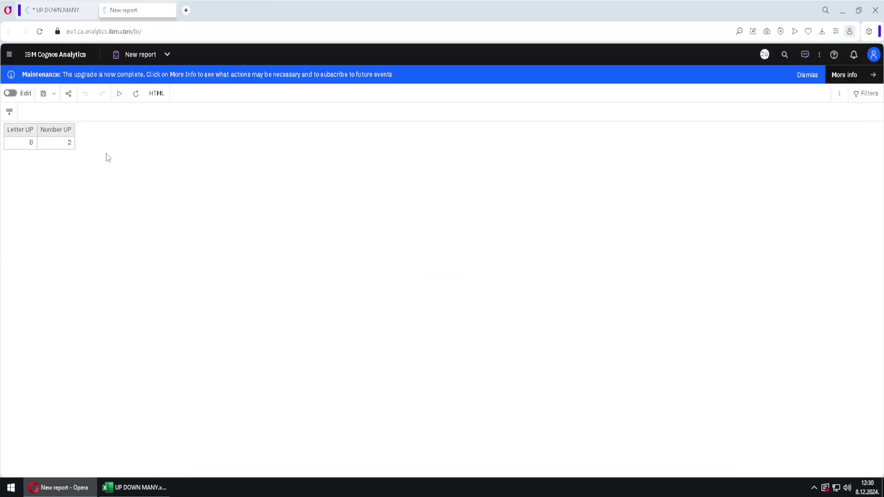
left_click(73, 15)
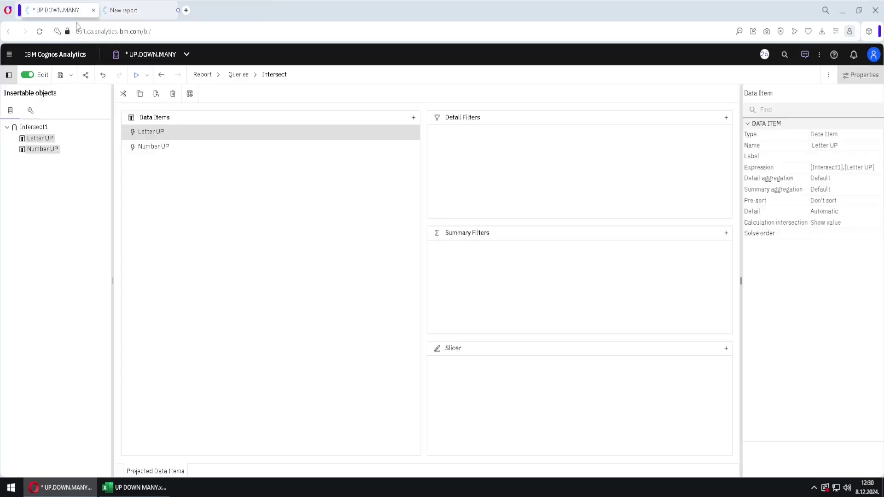
left_click(238, 74)
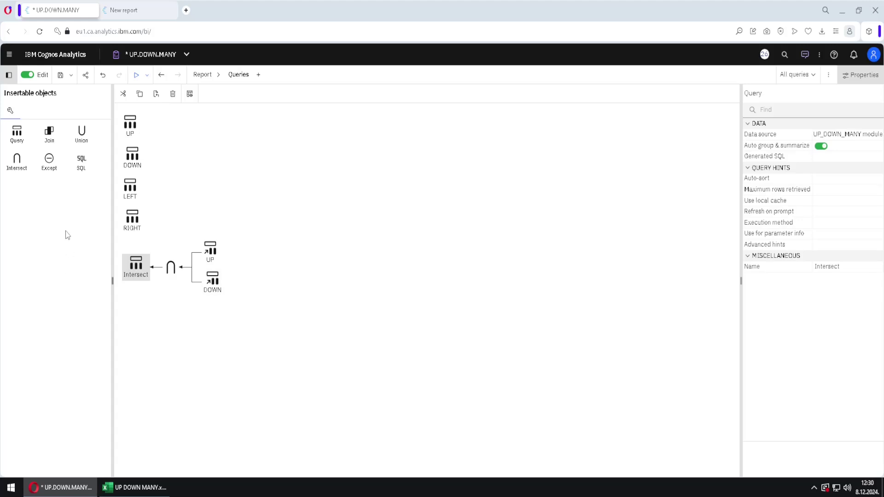
Add an Except operation below the Intersect query, with UP as its first input query and DOWN as its second.
left_click_drag(49, 161, 163, 331)
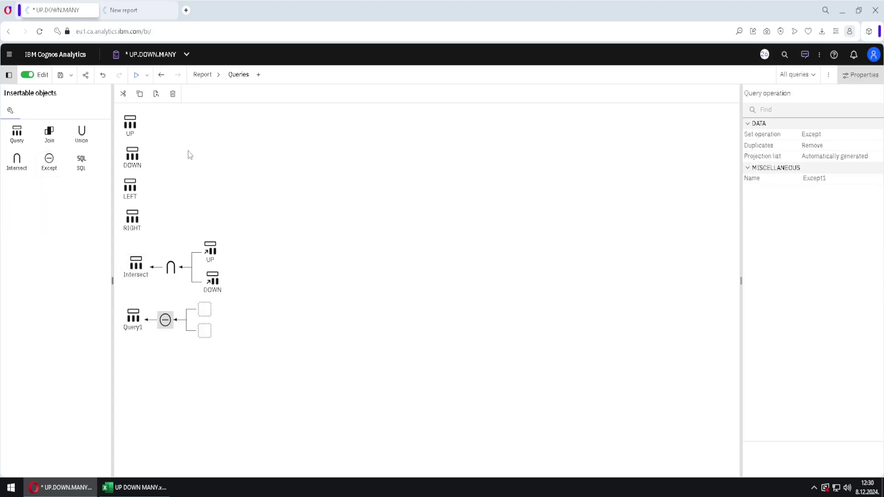
left_click_drag(130, 123, 204, 319)
left_click_drag(132, 157, 207, 347)
Rename the query produced by the except operation as Except.
left_click(136, 330)
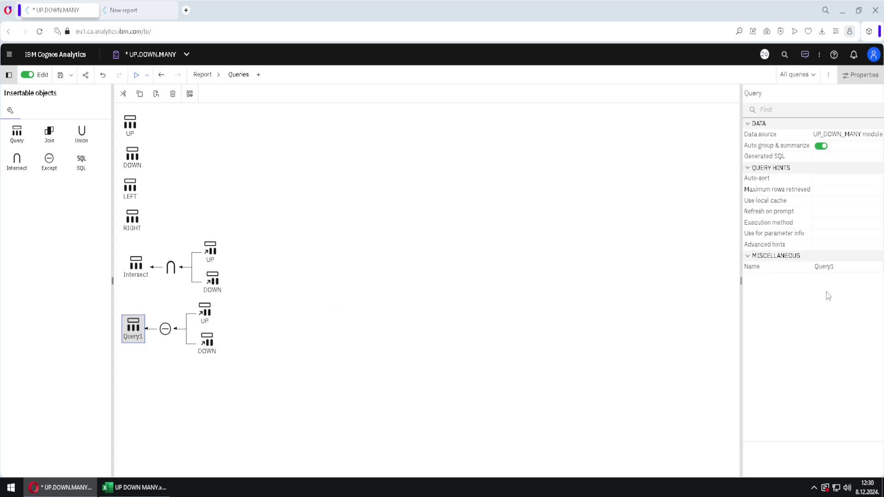
left_click(829, 266)
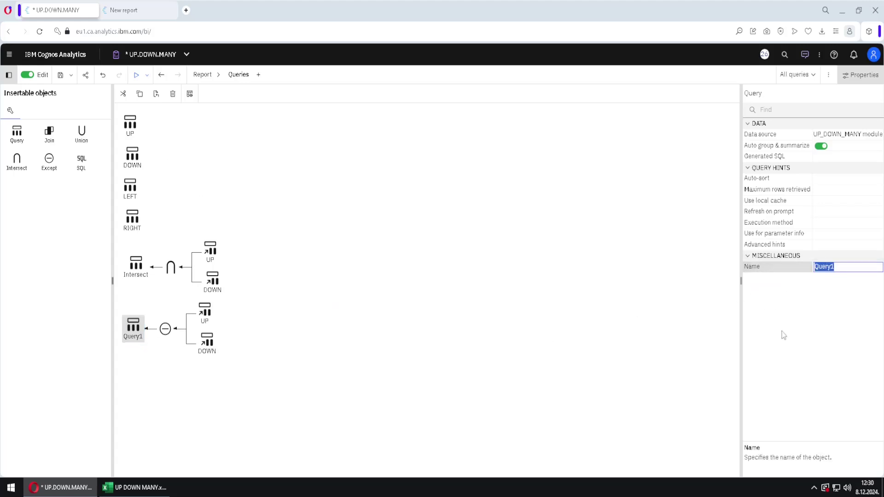
type("Except")
key("Return")
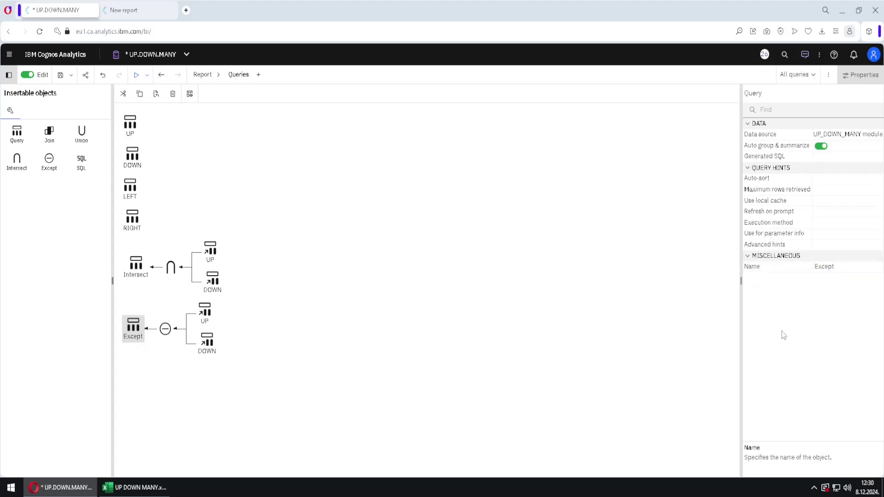
Switch to the UP DOWN MANY.xlsx workbook in Excel and compare the UP and DOWN rows with the expected result on the Except sheet.
left_click(145, 488)
left_click(134, 462)
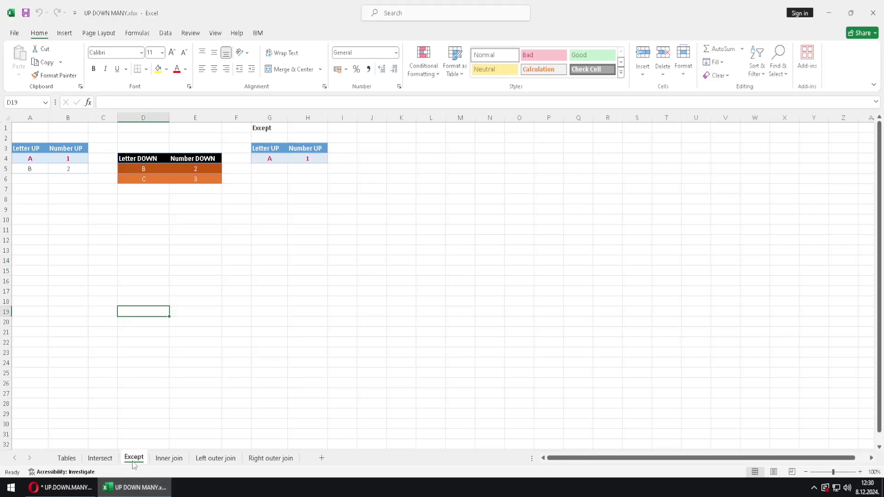
left_click(160, 219)
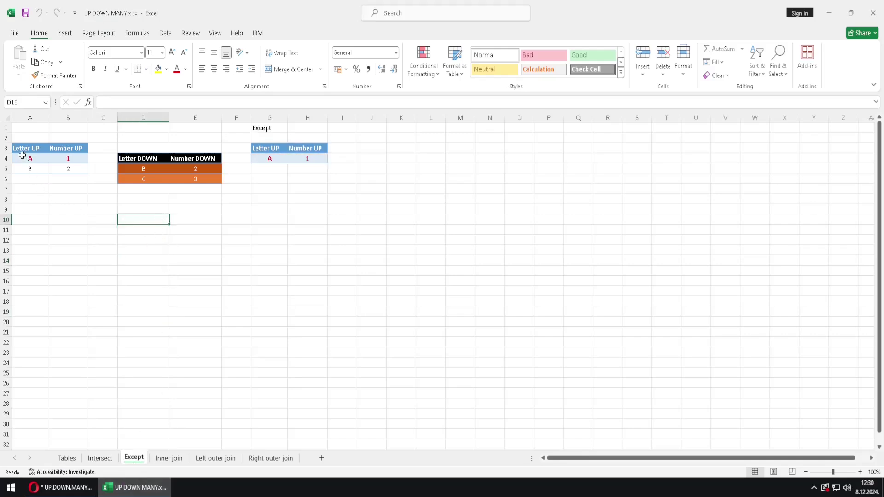
left_click_drag(24, 158, 73, 159)
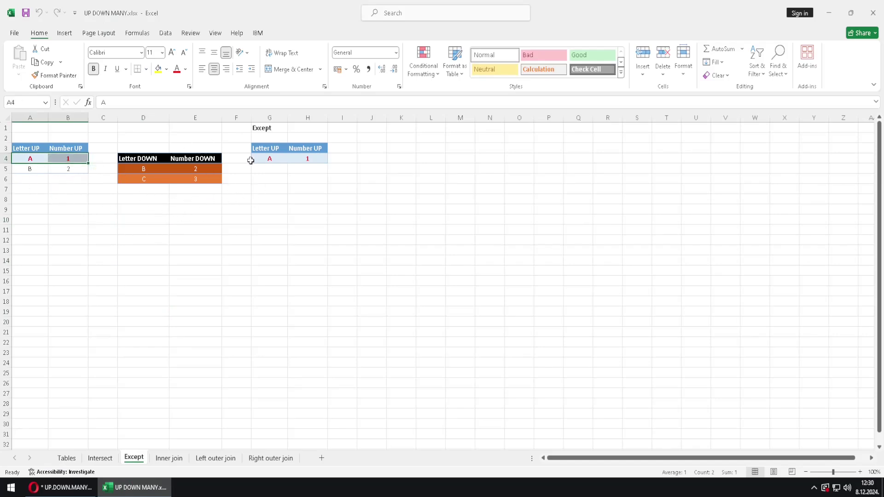
left_click_drag(252, 159, 308, 158)
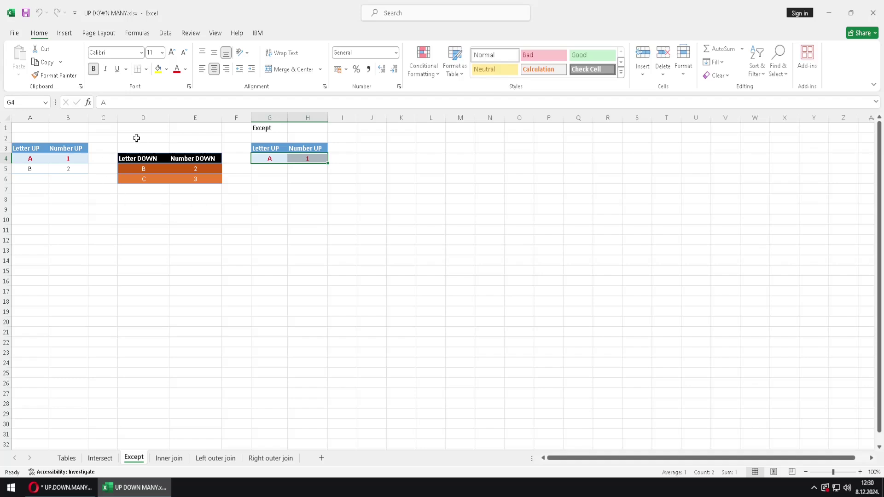
left_click(68, 230)
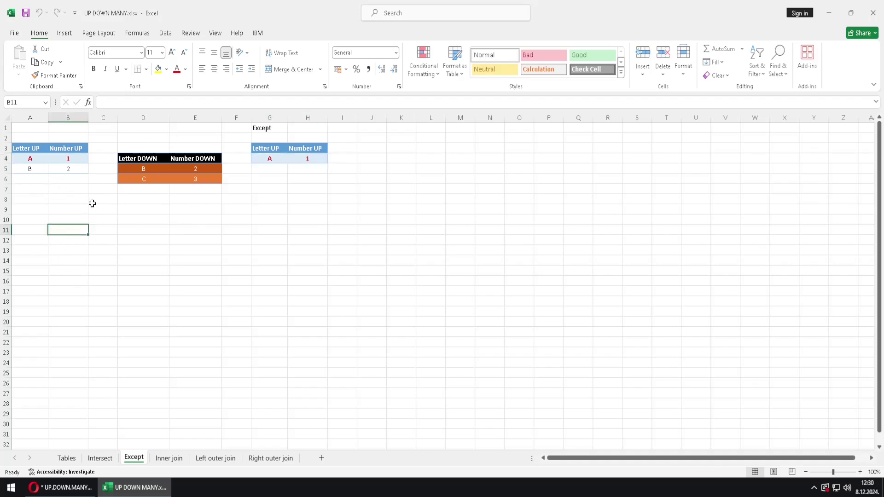
left_click_drag(44, 199, 68, 199)
left_click_drag(137, 200, 182, 200)
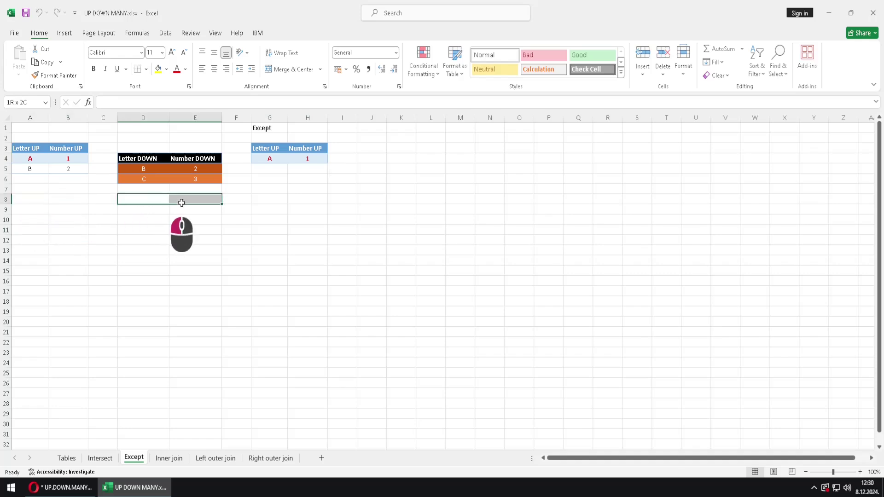
left_click_drag(28, 159, 68, 159)
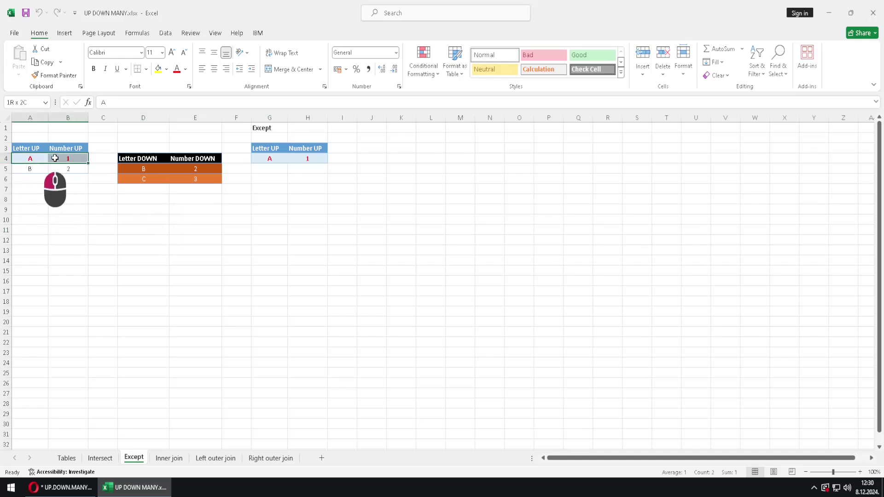
left_click(115, 321)
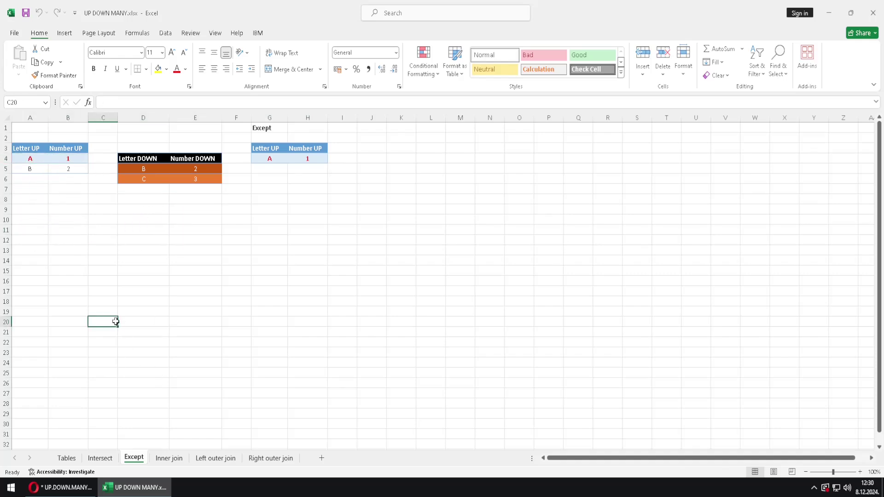
Switch back to Cognos Analytics and add Letter UP and Number UP as data items of the Except query.
left_click(74, 487)
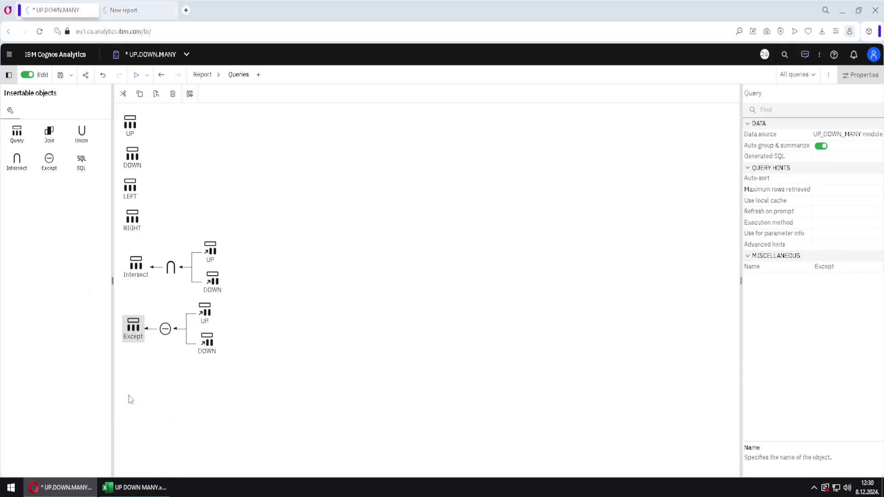
double_click(134, 335)
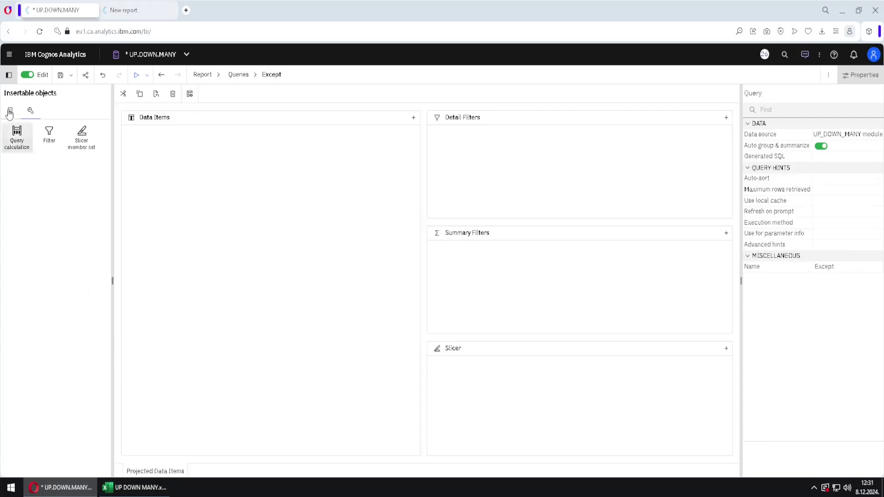
left_click(10, 111)
left_click(39, 139)
left_click(43, 149, "ctrl")
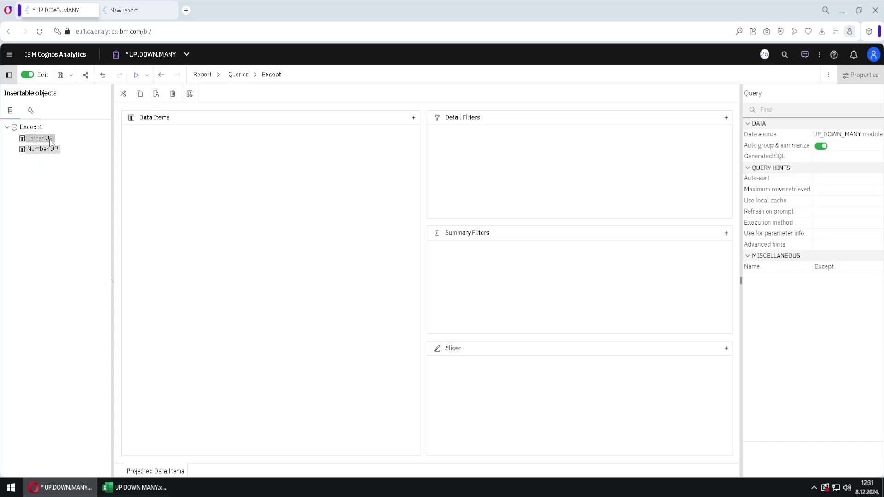
left_click_drag(42, 150, 170, 173)
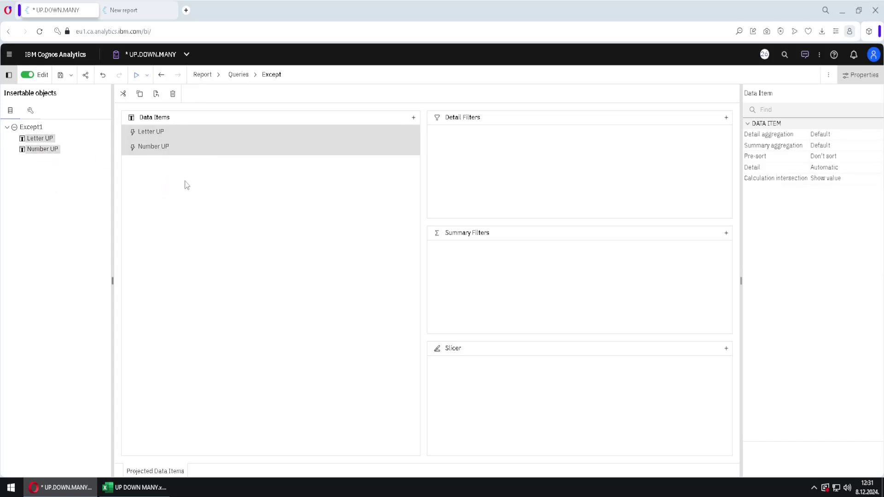
View the tabular data of the Except query and go back to the query overview.
left_click(178, 133)
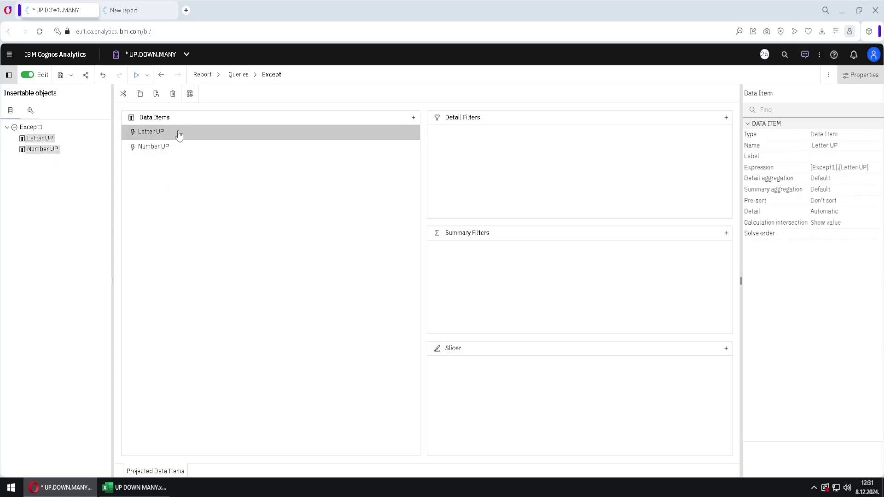
left_click(197, 95)
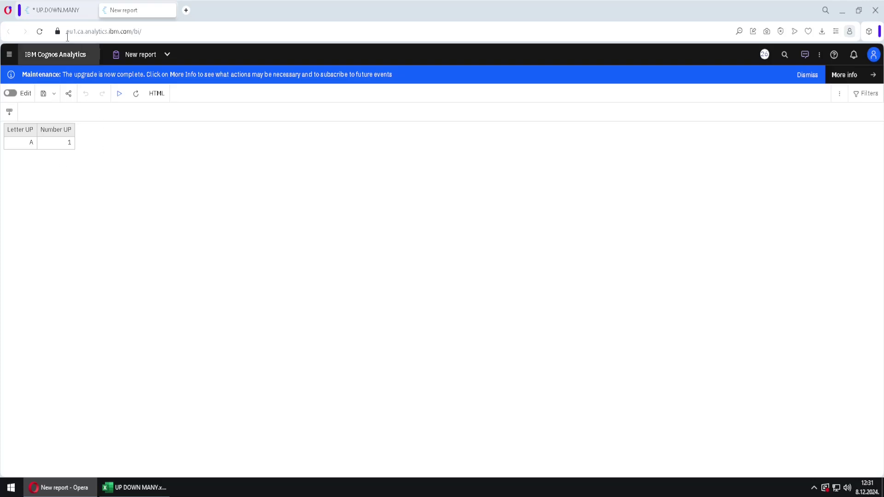
left_click(68, 11)
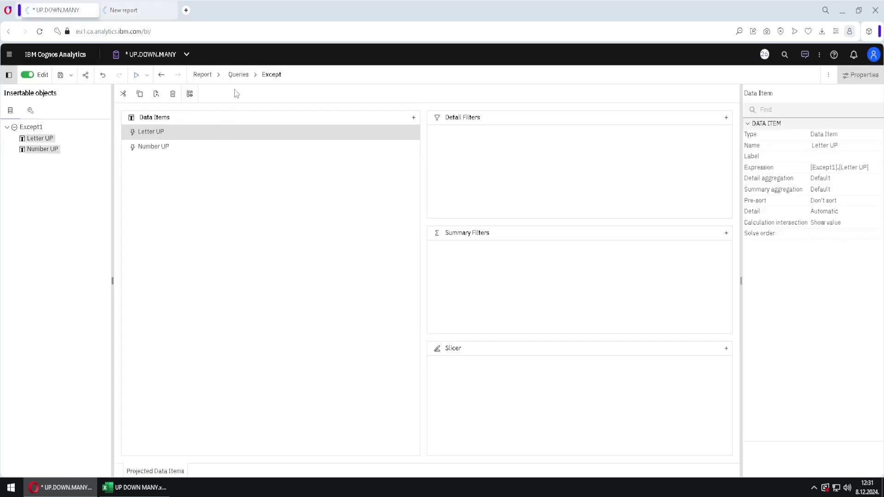
left_click(238, 74)
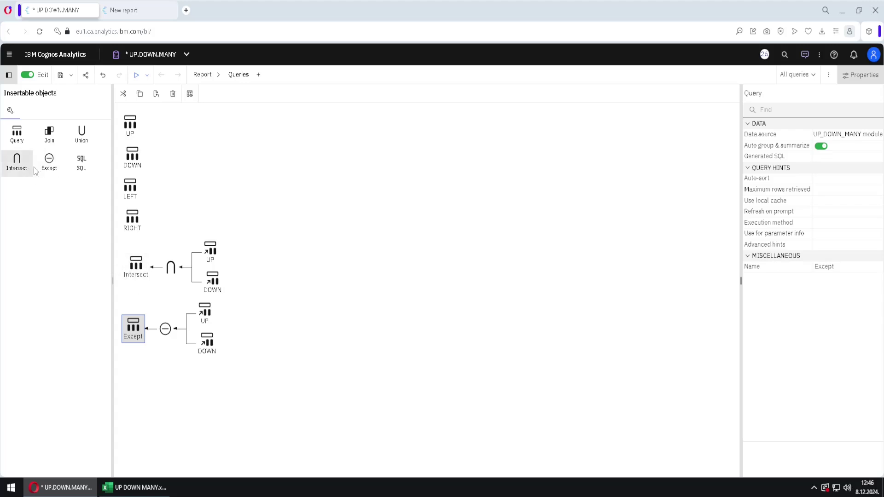
Add a Union operation below the Except query, combining the Intersect and Except queries in that order.
left_click_drag(82, 134, 140, 401)
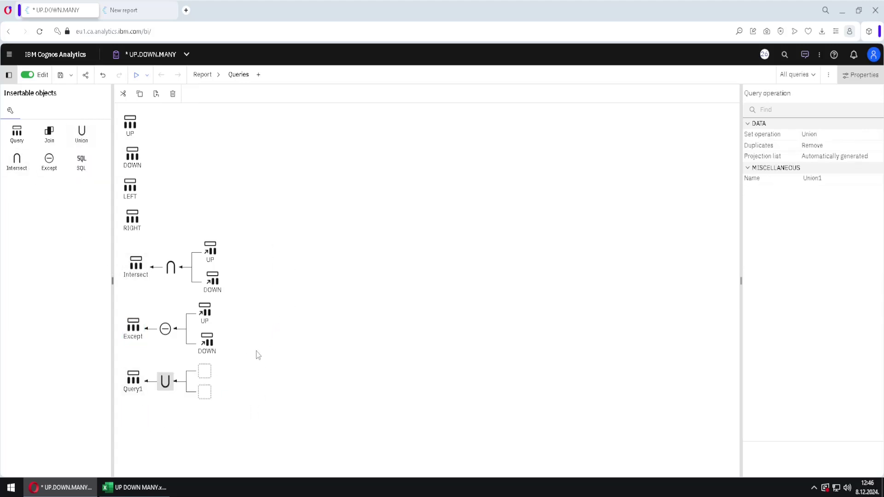
left_click_drag(129, 283, 207, 378)
left_click_drag(132, 327, 205, 403)
Rename the query produced by the union operation as Union.
left_click(142, 399)
left_click(798, 271)
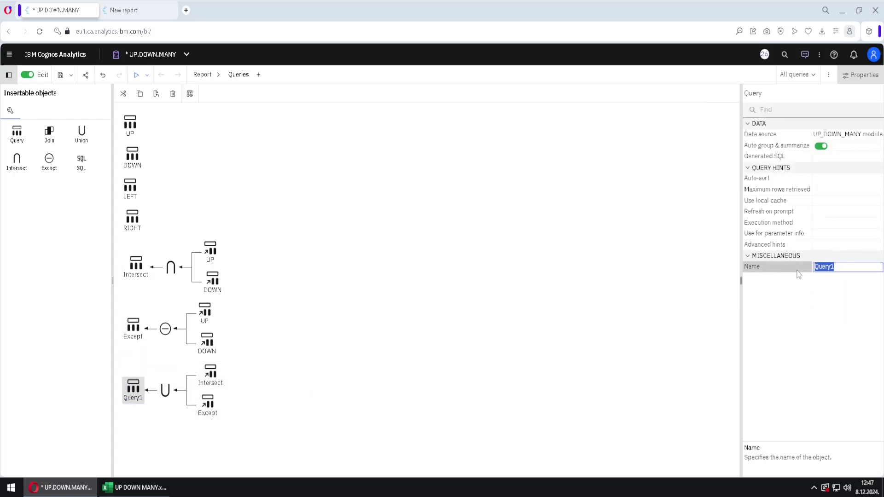
type("Union")
key("Return")
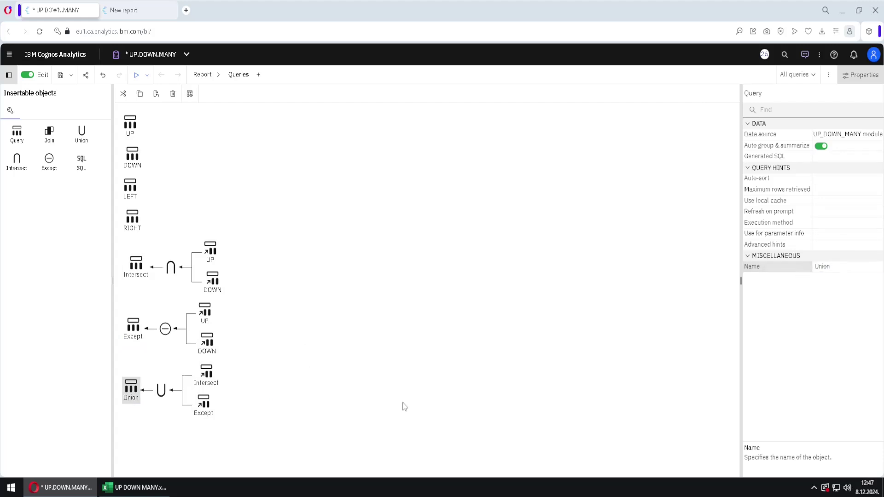
Open the Union query and add Letter UP and Number UP as its data items.
double_click(131, 389)
left_click(10, 111)
left_click(39, 138)
left_click(43, 149, "shift")
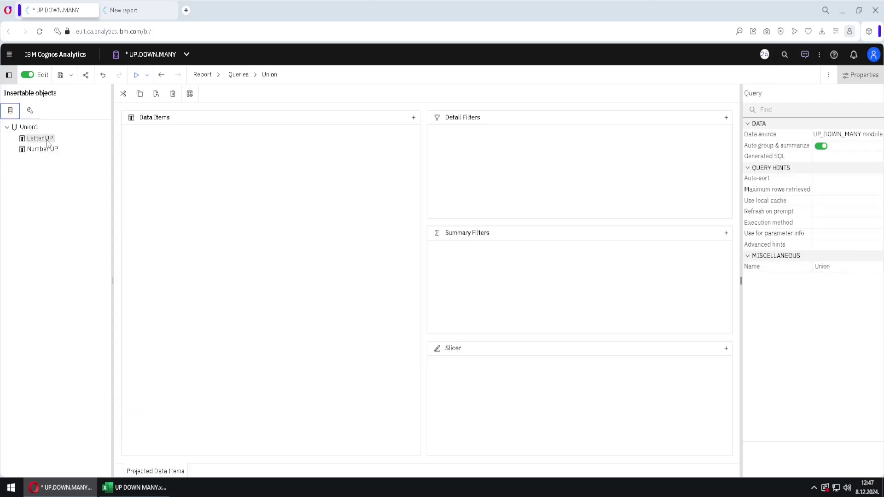
left_click_drag(51, 146, 184, 161)
Run the tabular data view of the Union query and return to the overview of all queries.
left_click(182, 133)
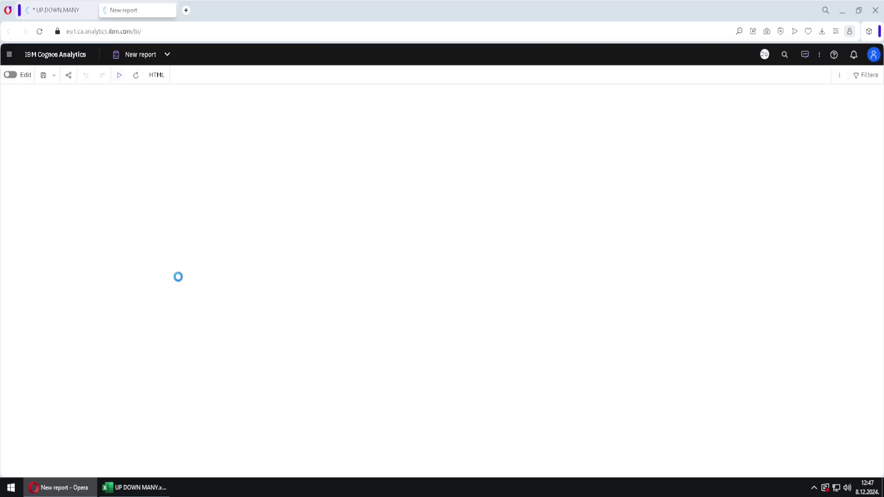
left_click(50, 10)
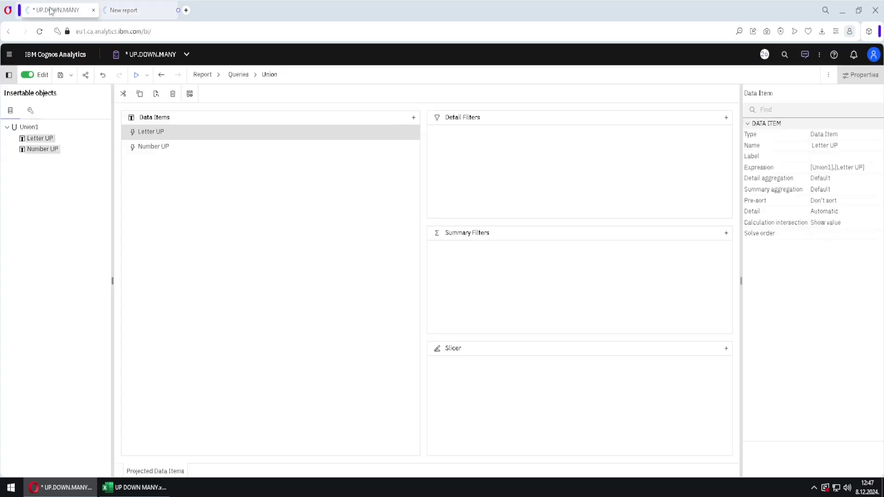
left_click(239, 75)
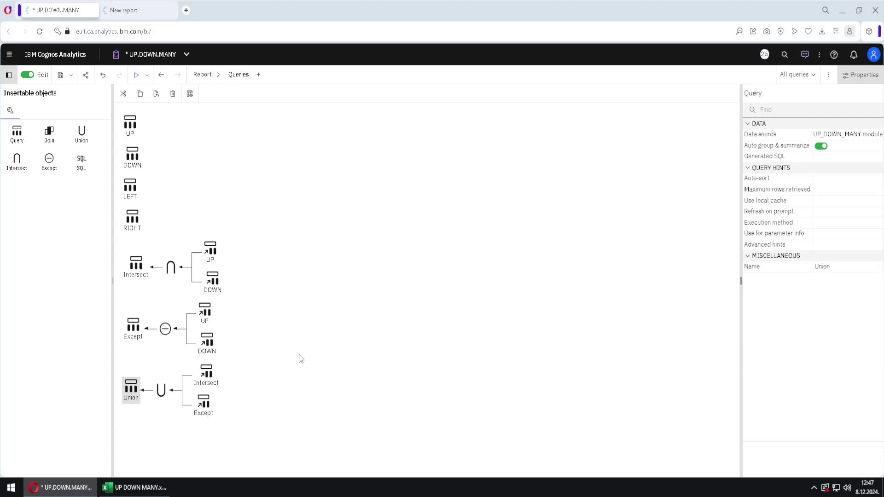
Add a new query below Union and make the LEFT query its source.
left_click_drag(16, 134, 137, 441)
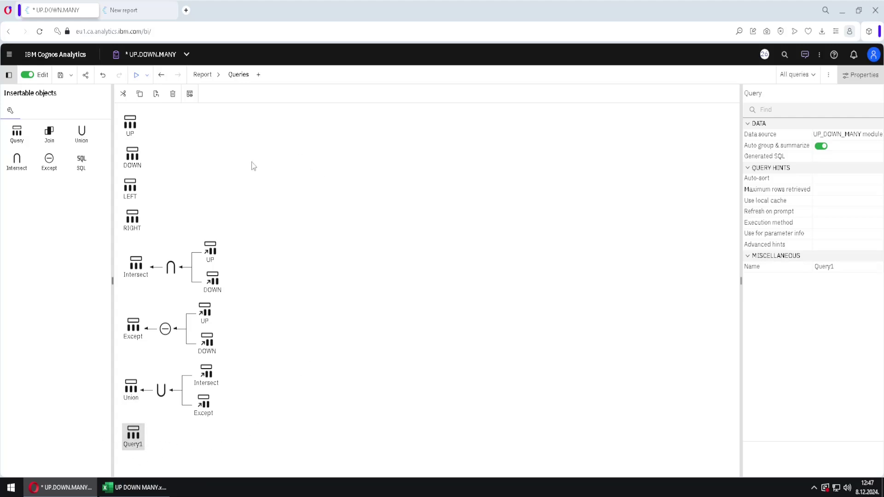
left_click(131, 189)
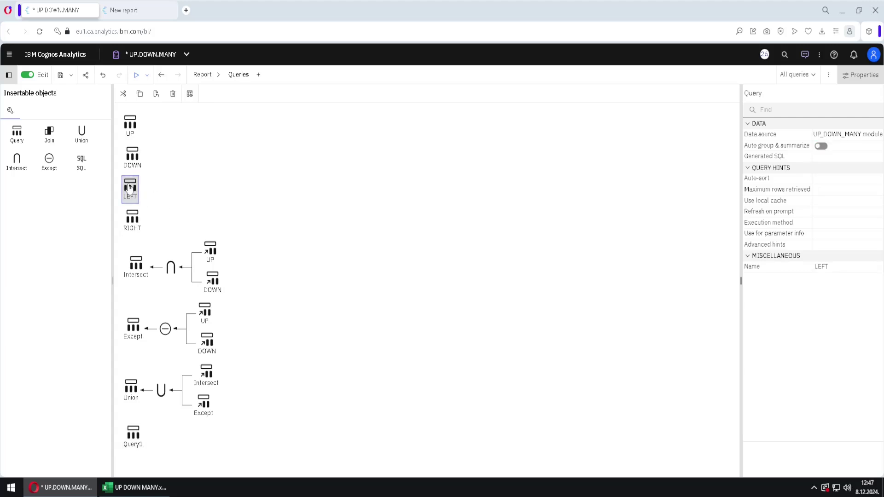
left_click_drag(131, 185, 141, 436)
left_click(138, 437)
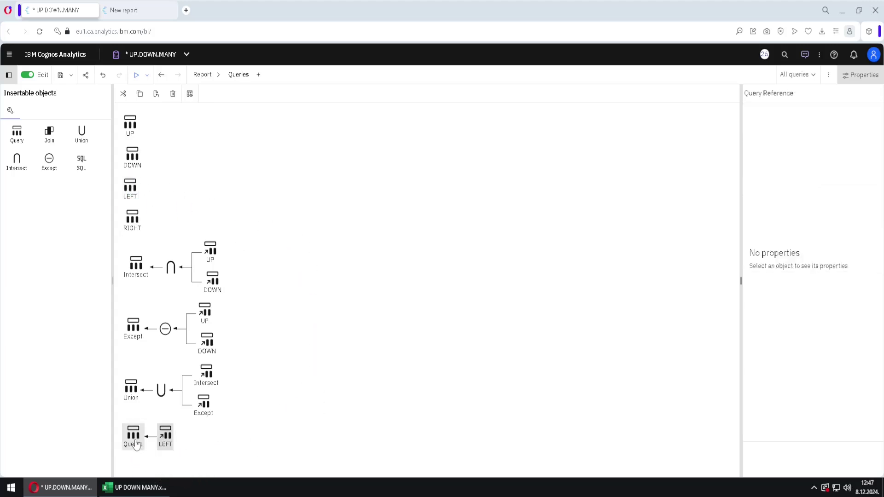
left_click(165, 438)
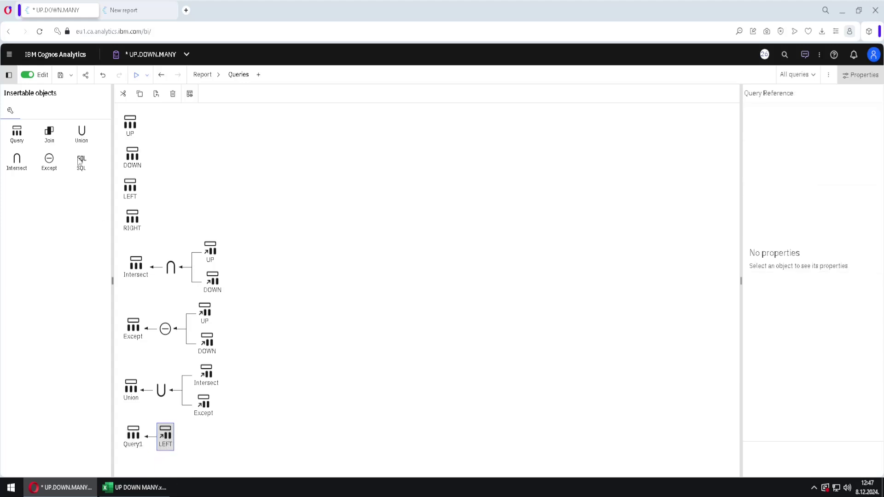
Add another query below the existing LEFT-based one and make the LEFT query its source.
left_click_drag(18, 138, 130, 468)
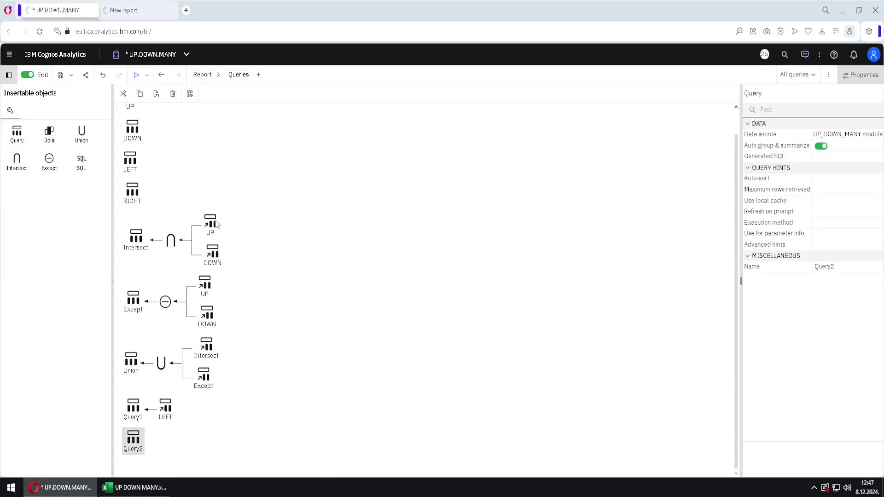
left_click_drag(130, 161, 146, 445)
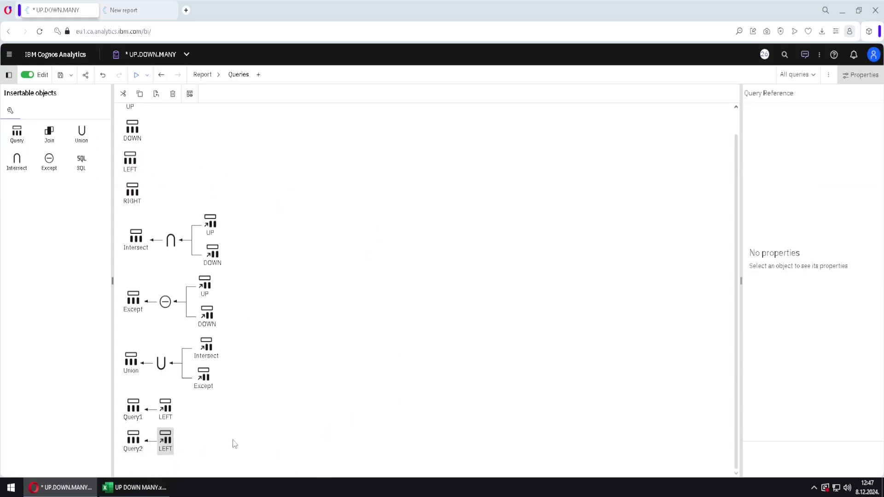
Examine the LEFT table on the Tables sheet of the Excel workbook, comparing its A rows and B rows, and return to the Cognos report.
left_click(152, 489)
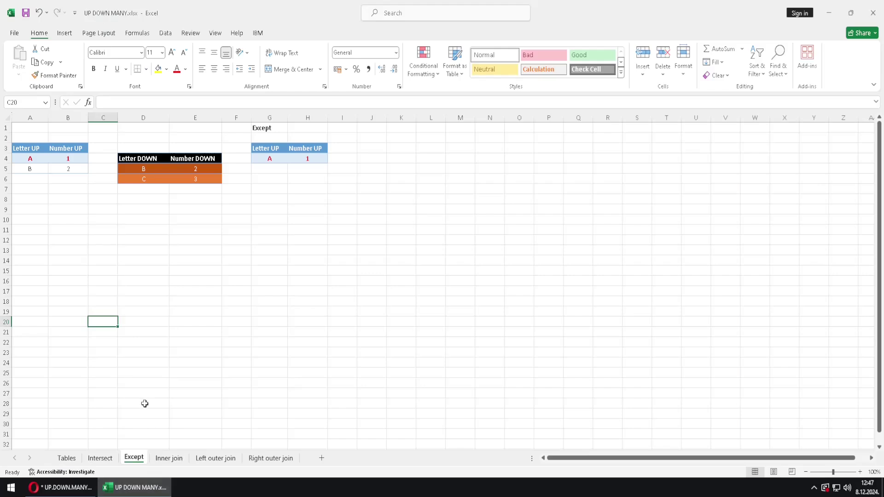
left_click(67, 458)
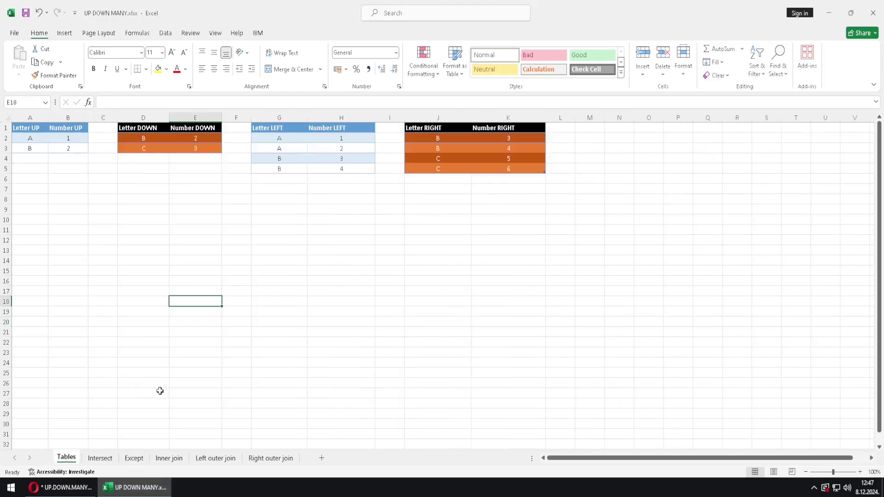
left_click(271, 249)
left_click_drag(273, 170, 341, 124)
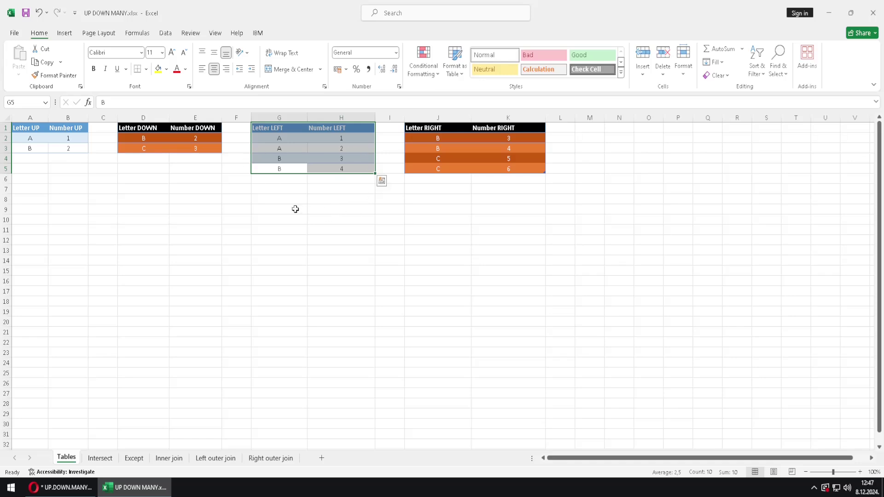
left_click_drag(281, 138, 355, 149)
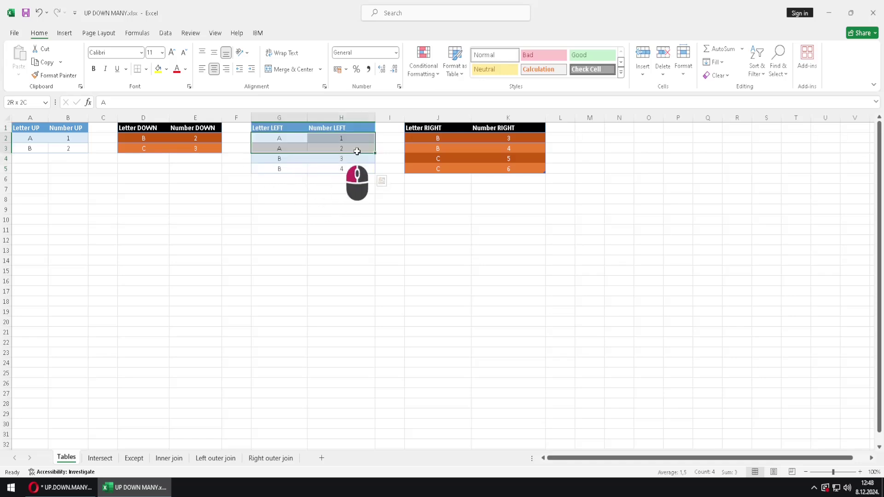
left_click(296, 163)
left_click_drag(296, 162, 350, 174)
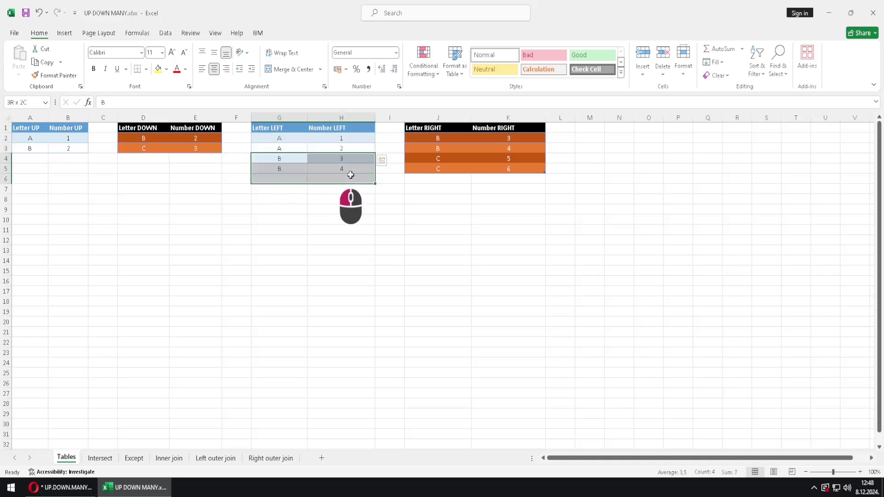
left_click(138, 354)
left_click(85, 448)
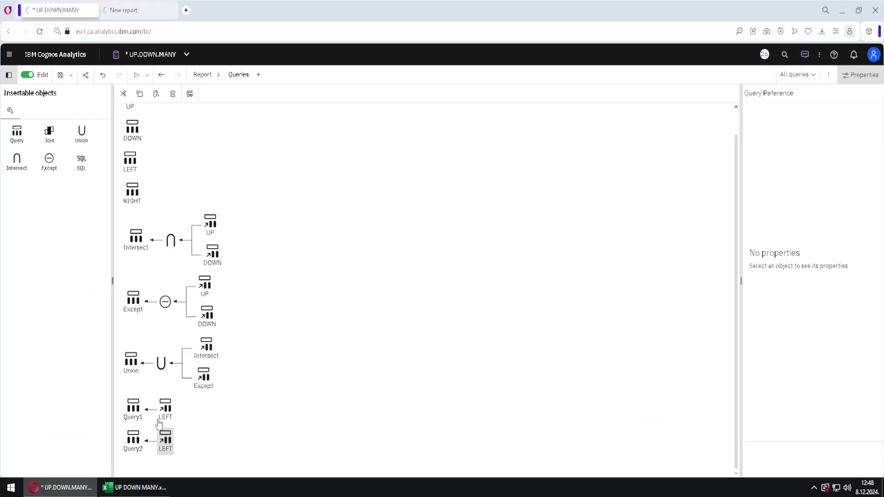
Rename the first of the two LEFT-based queries as A rows.
left_click(133, 415)
left_click(828, 267)
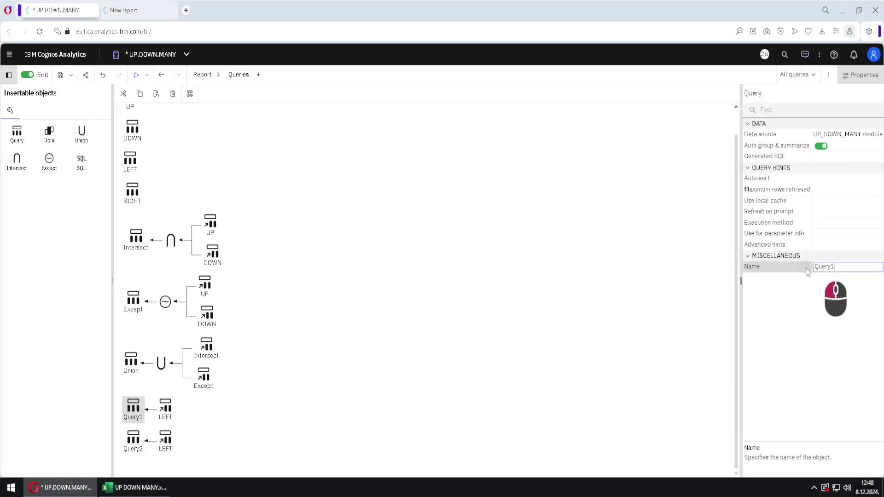
type("A row")
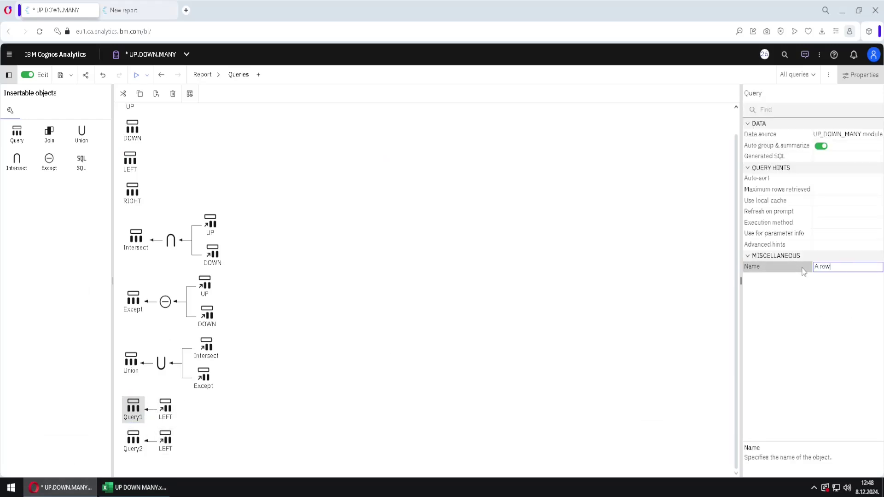
type("s")
key("Return")
Rename the second LEFT-based query as B rows.
left_click(136, 444)
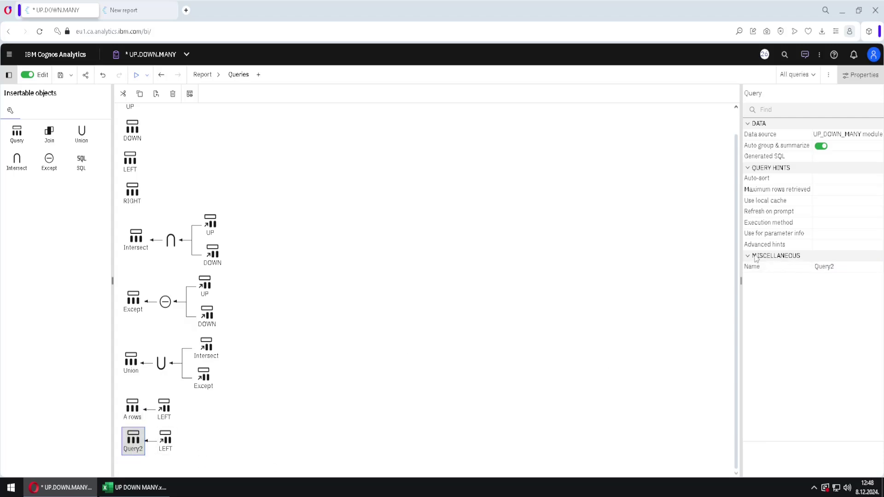
left_click(758, 267)
type("B rows")
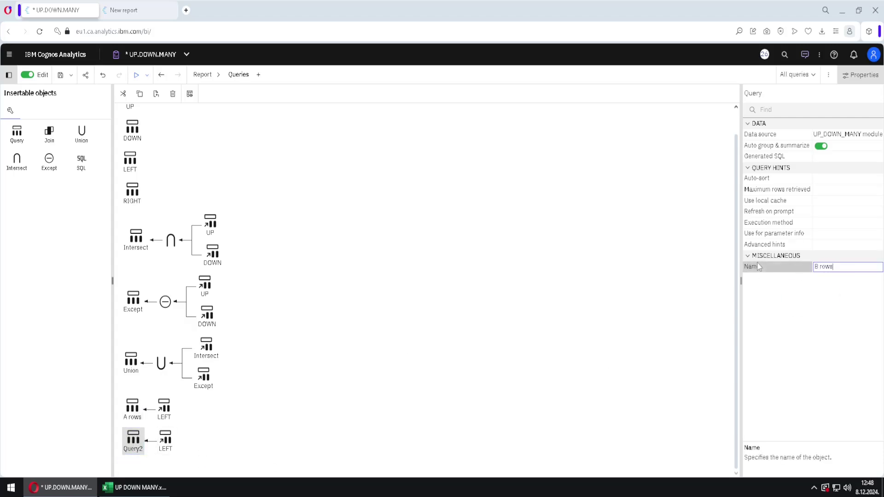
key("Return")
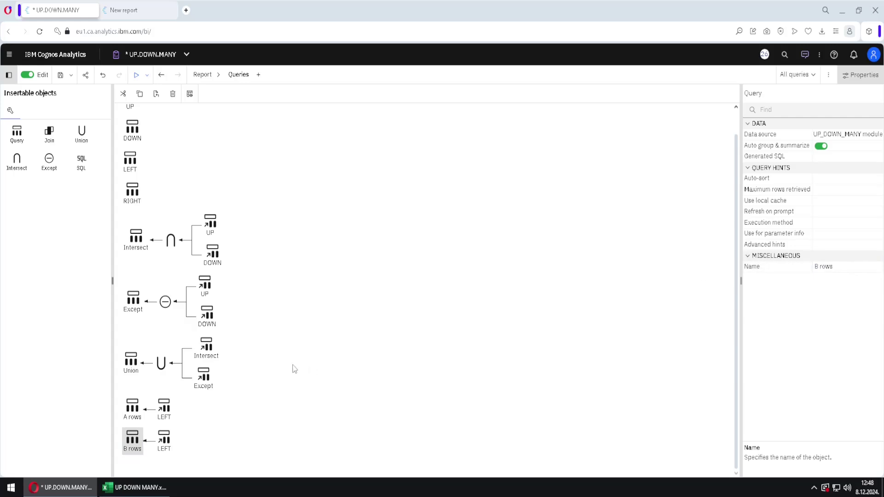
Open the A rows query and add Letter LEFT and Number LEFT as its data items.
double_click(136, 413)
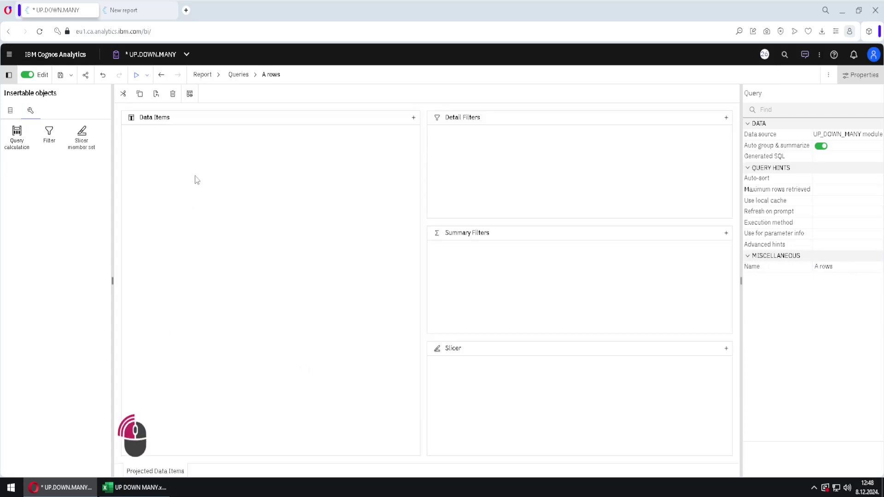
left_click(10, 111)
left_click(43, 138)
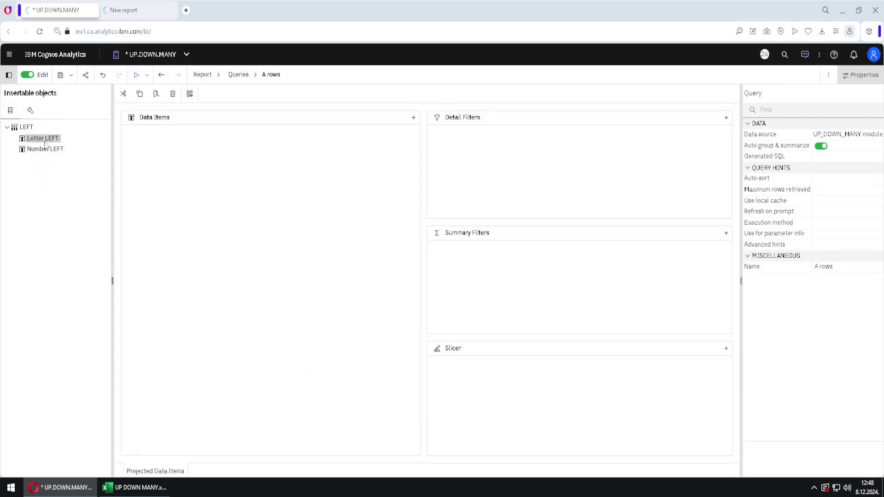
left_click(51, 148, "shift")
left_click_drag(51, 149, 170, 175)
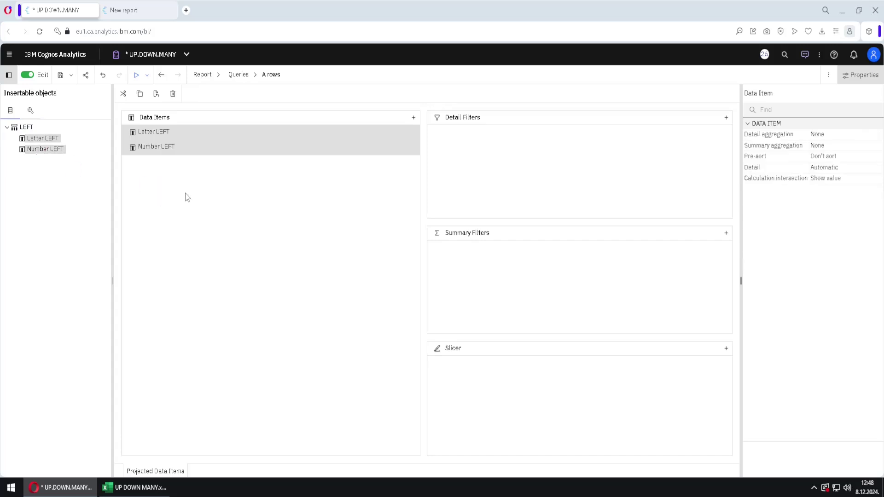
Add a detail filter on Letter LEFT that keeps only letter A in the A rows query, and return to the queries overview.
left_click(174, 138)
left_click_drag(164, 136, 527, 189)
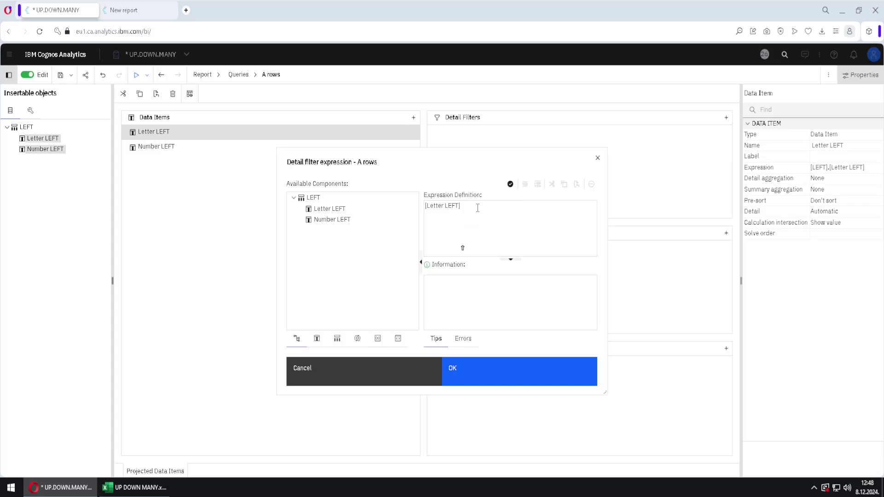
left_click(523, 383)
left_click(238, 75)
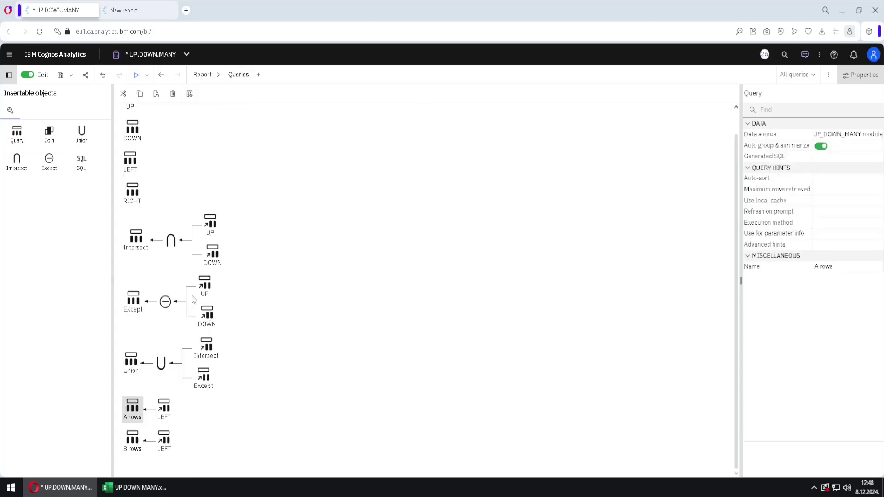
Open the B rows query and add Letter LEFT and Number LEFT as its data items.
double_click(138, 449)
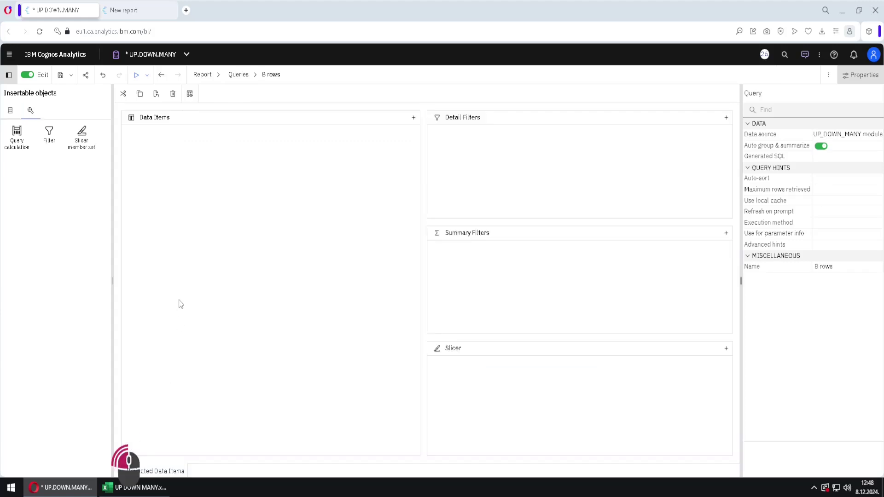
left_click(10, 110)
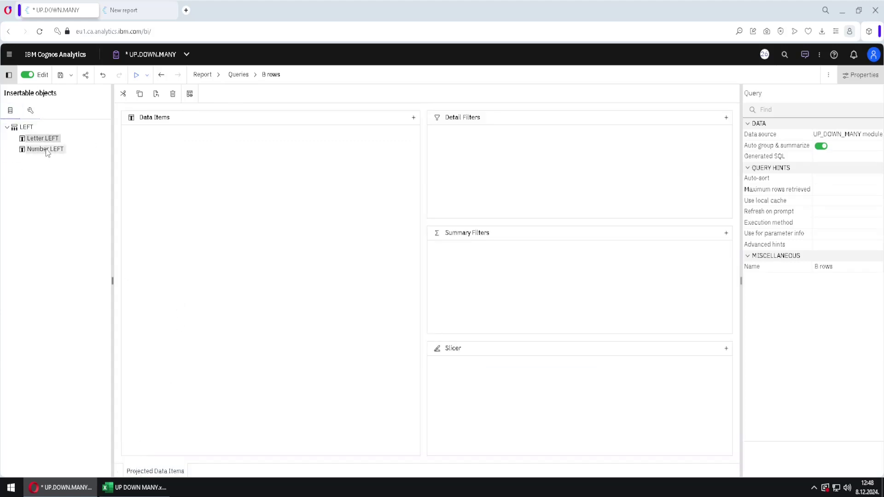
left_click_drag(53, 142, 169, 217)
Add a detail filter on Letter LEFT that keeps only letter B in the B rows query, and return to the queries overview.
left_click(171, 137)
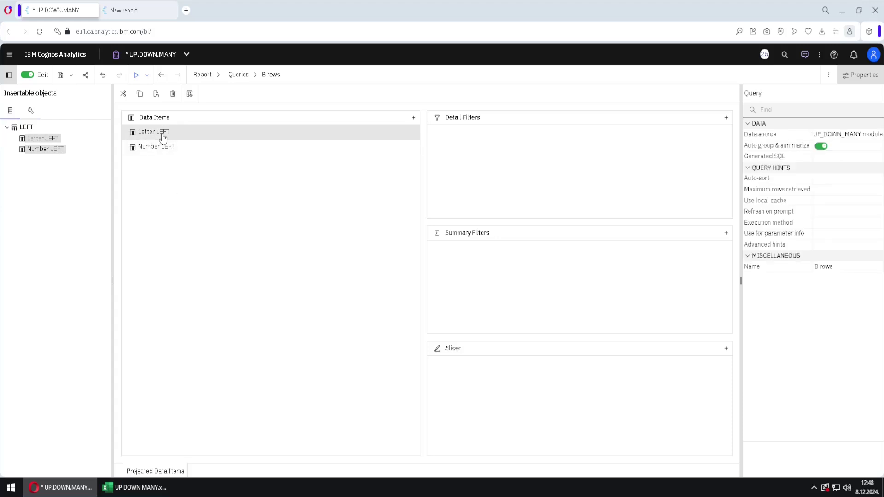
left_click_drag(157, 135, 538, 175)
left_click(472, 210)
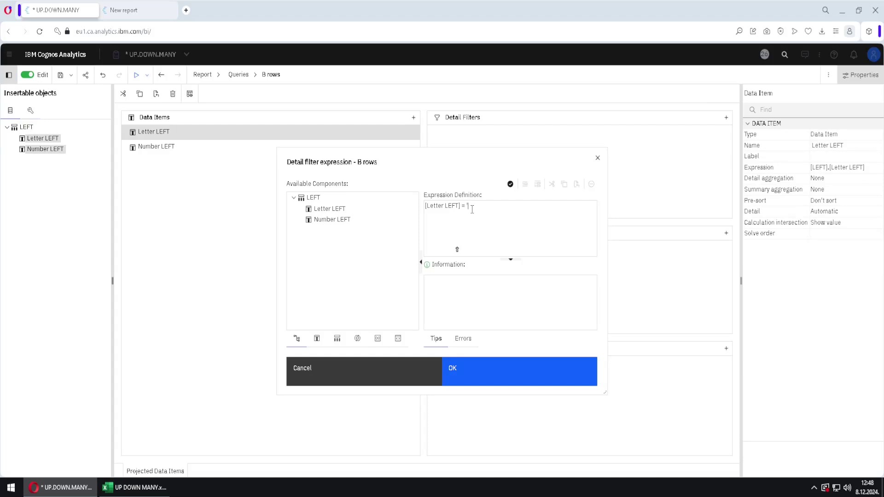
left_click(489, 380)
left_click(240, 76)
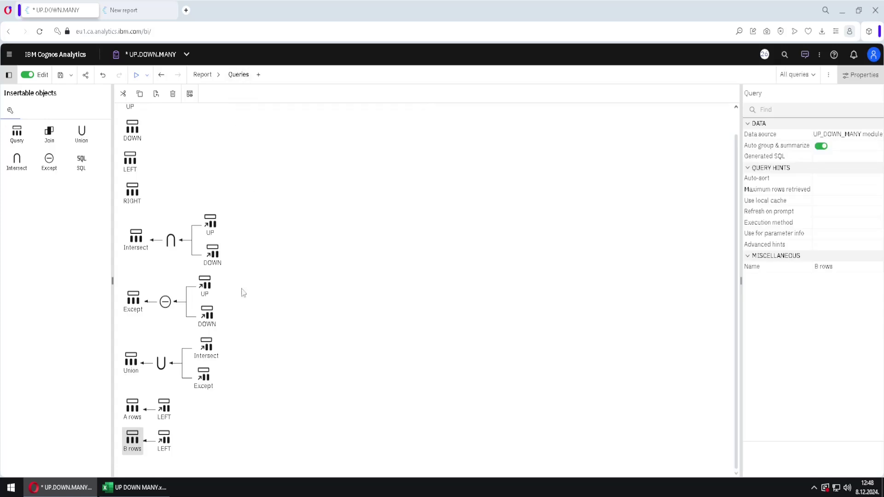
Run the tabular data views of the A rows and B rows queries, returning to the queries overview after each.
left_click(142, 412)
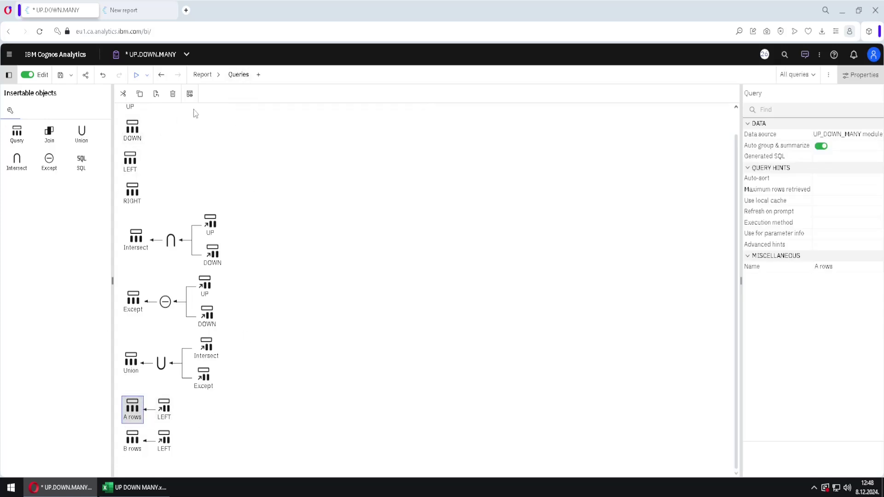
left_click(189, 93)
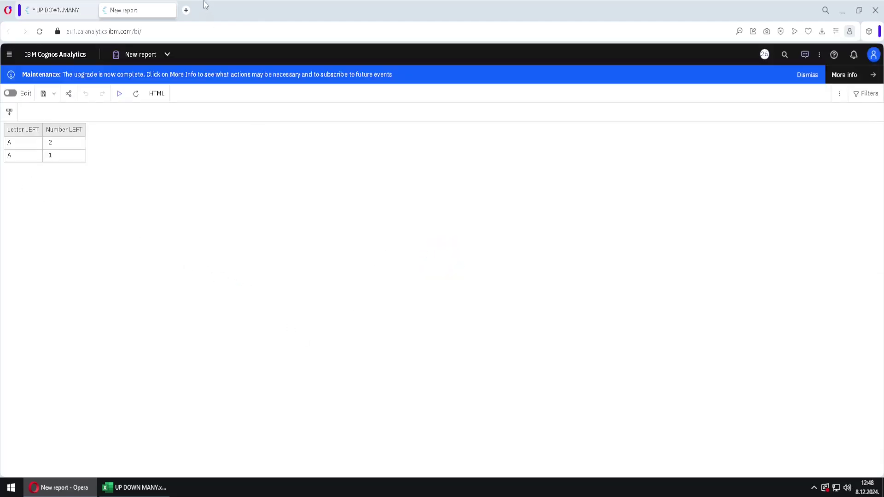
left_click(75, 10)
left_click(137, 445)
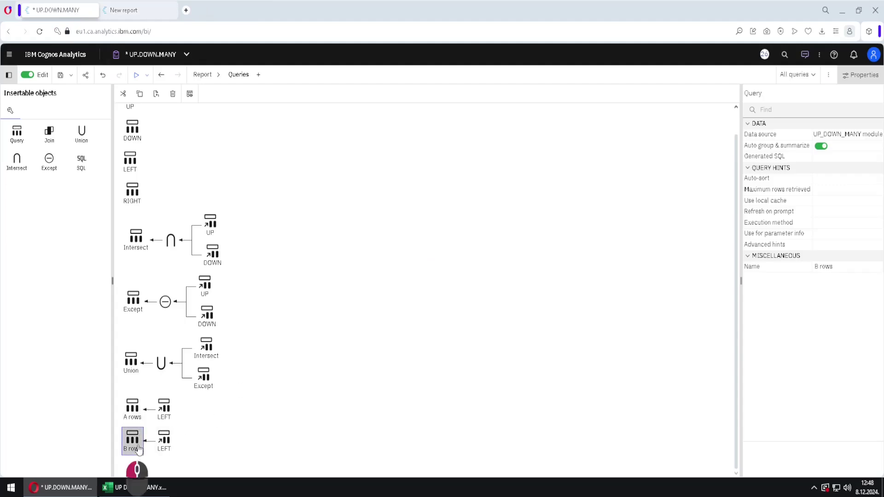
left_click(189, 94)
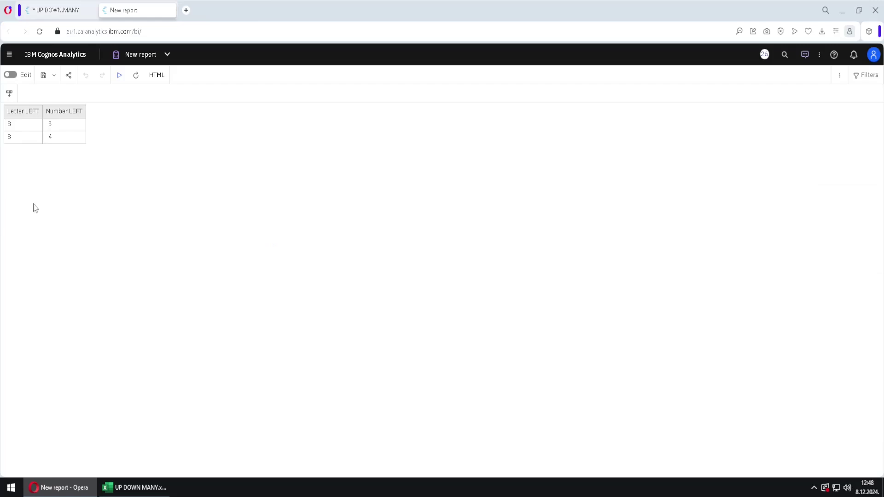
left_click(60, 9)
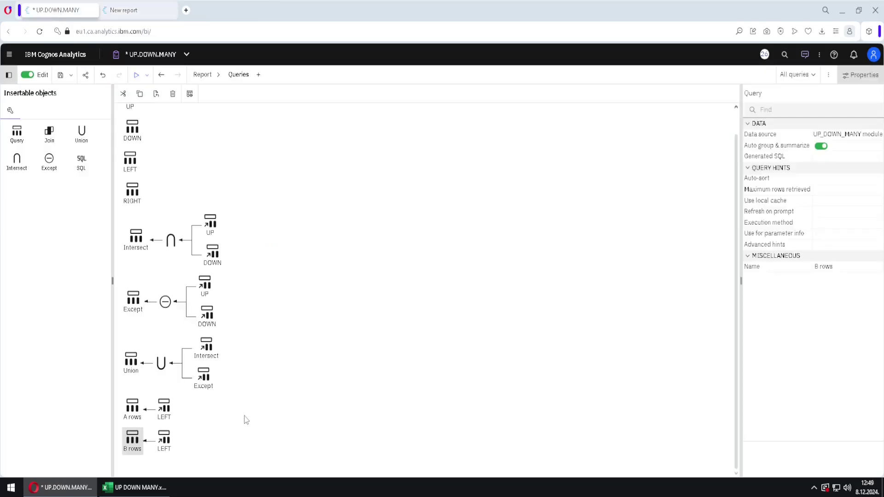
left_click(138, 419)
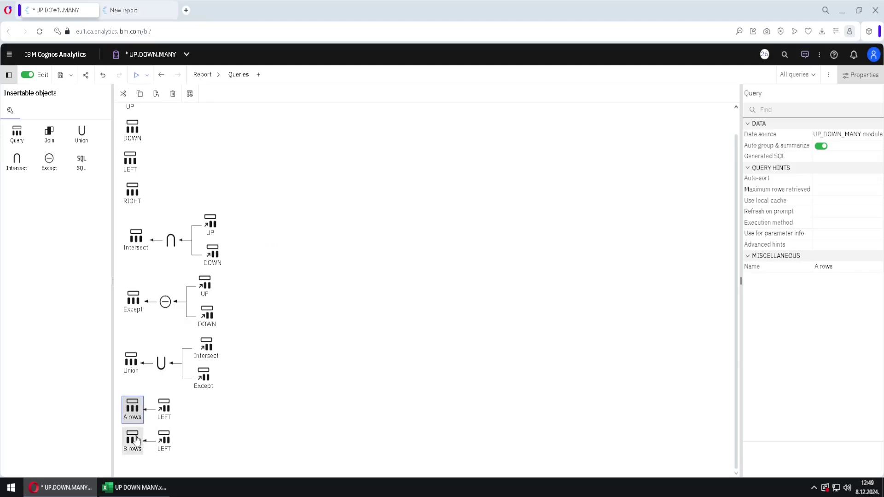
left_click(131, 162)
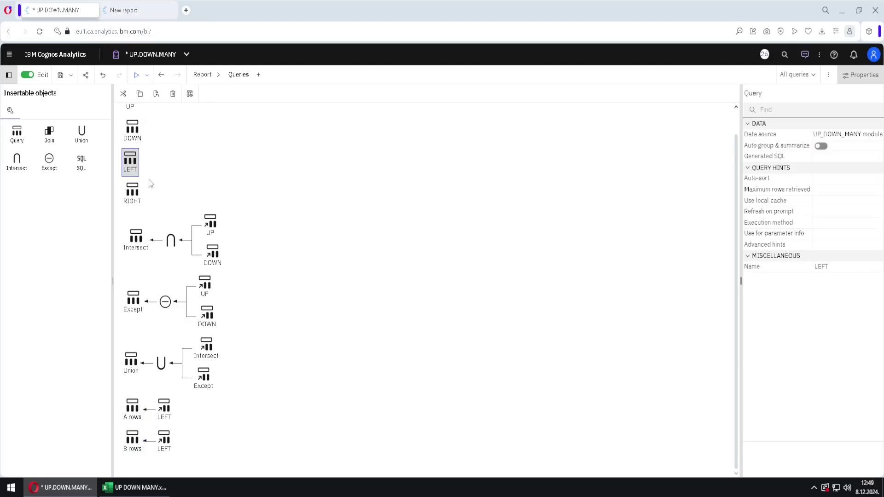
left_click(134, 410)
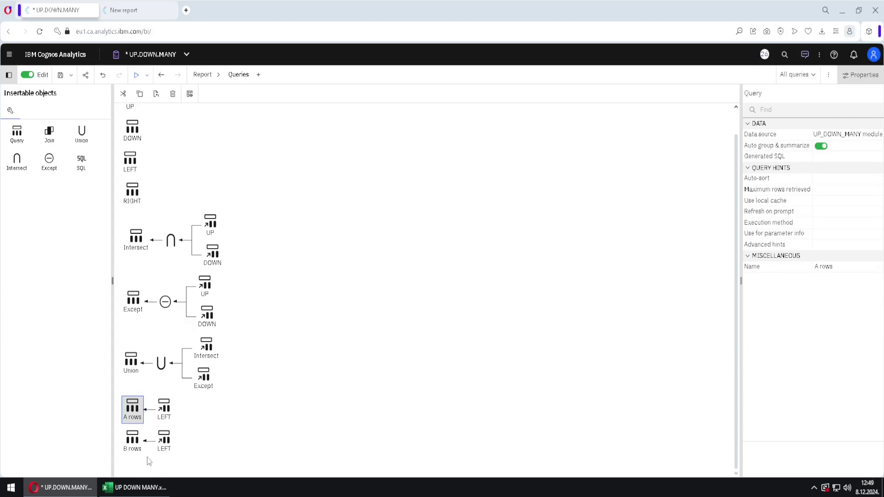
left_click(132, 439)
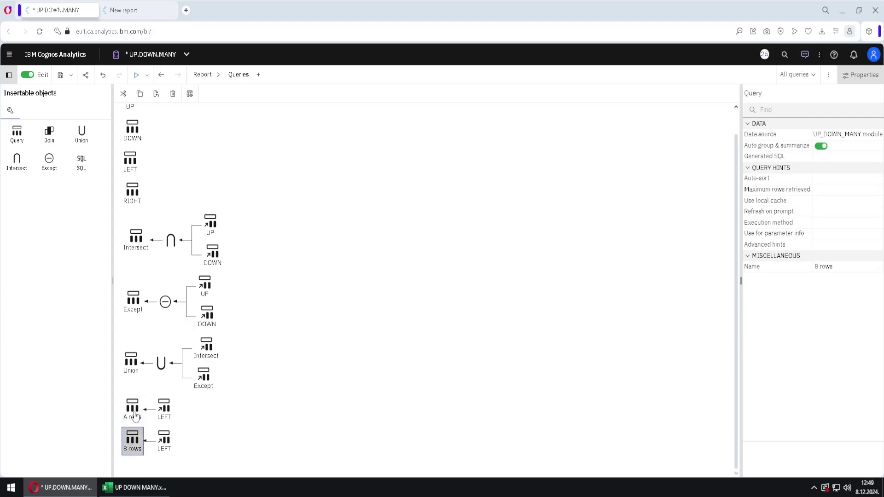
left_click(134, 414)
left_click(136, 443)
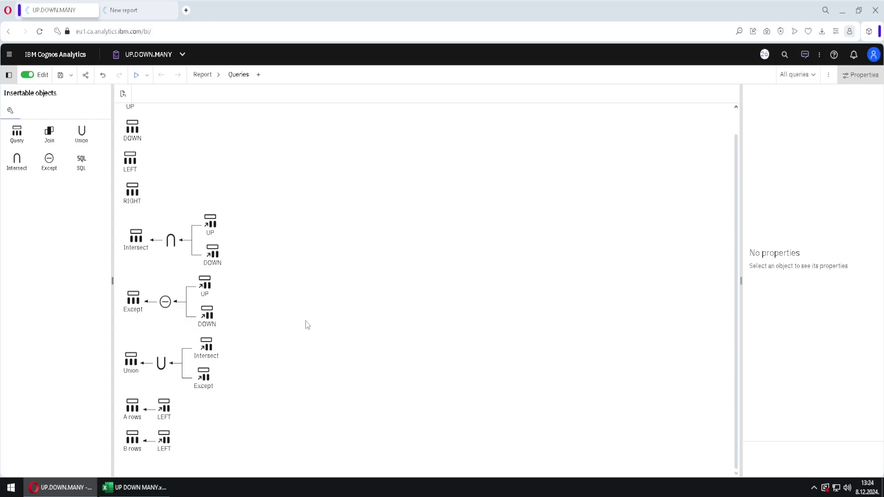
Insert a Join below the B rows query with LEFT and RIGHT as its two inputs, and select the resulting query.
left_click_drag(53, 138, 166, 467)
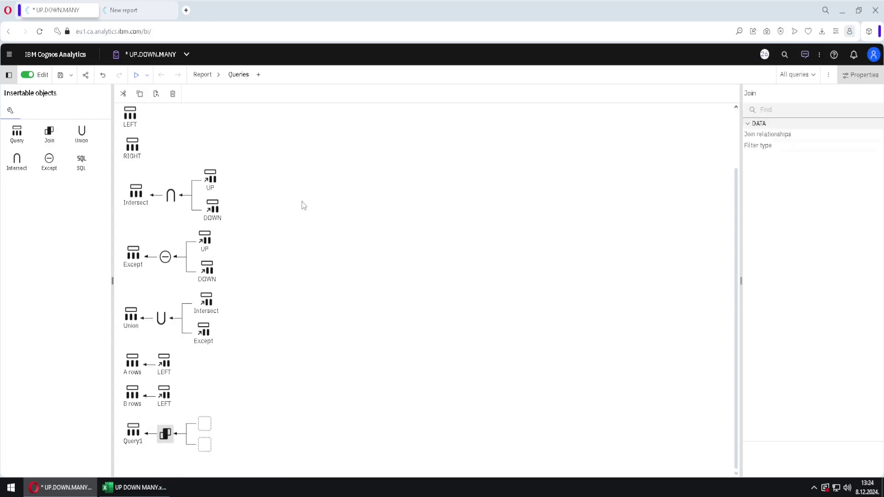
left_click_drag(140, 116, 204, 425)
left_click_drag(132, 144, 195, 466)
left_click(136, 441)
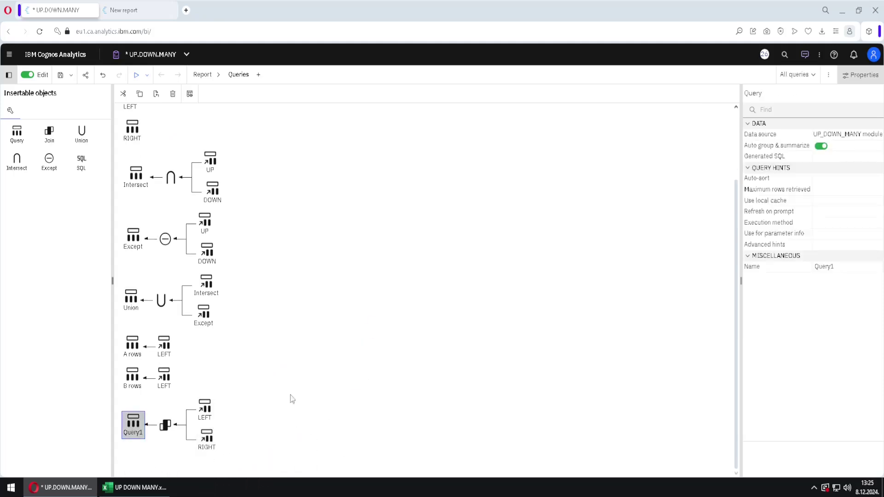
Rename the new joined query as Join.
left_click(826, 267)
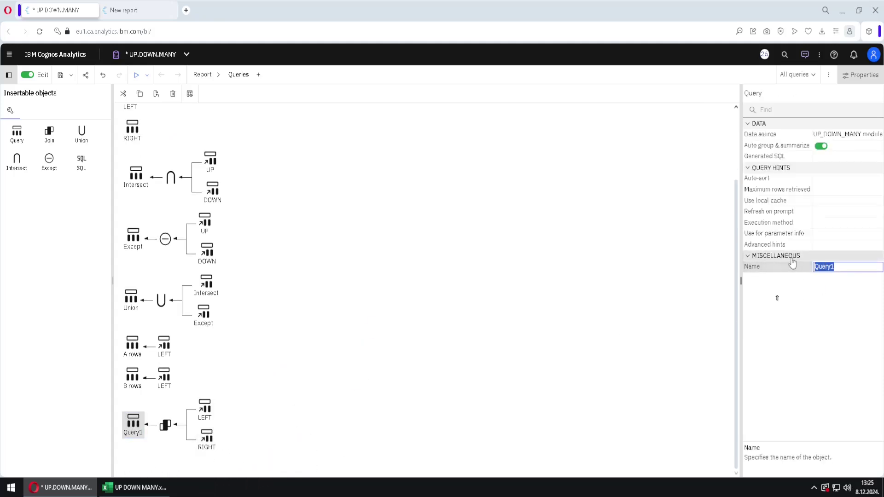
type("Join")
key("Return")
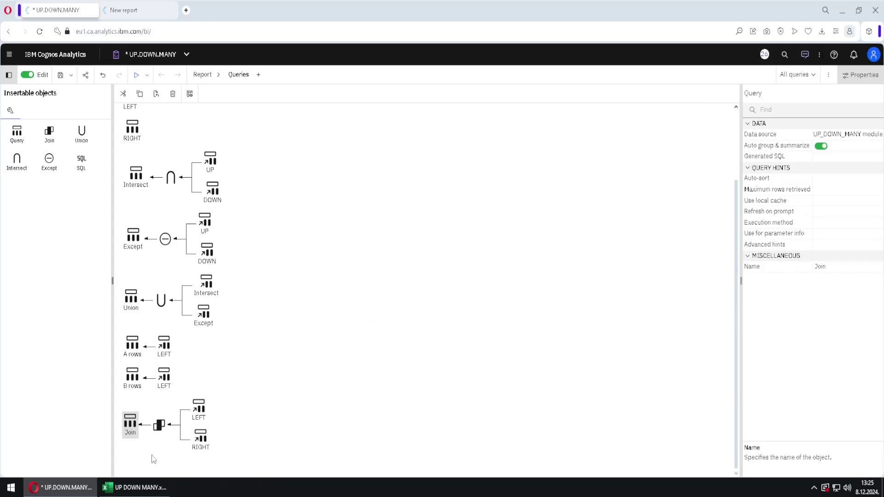
Add Letter LEFT, Number LEFT, Letter RIGHT and Number RIGHT as data items of the Join query, and return to the queries overview.
double_click(125, 435)
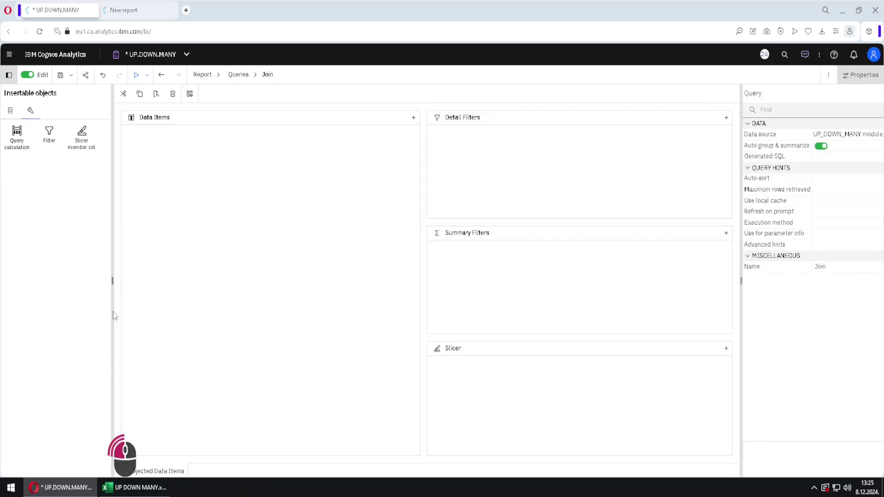
left_click(10, 111)
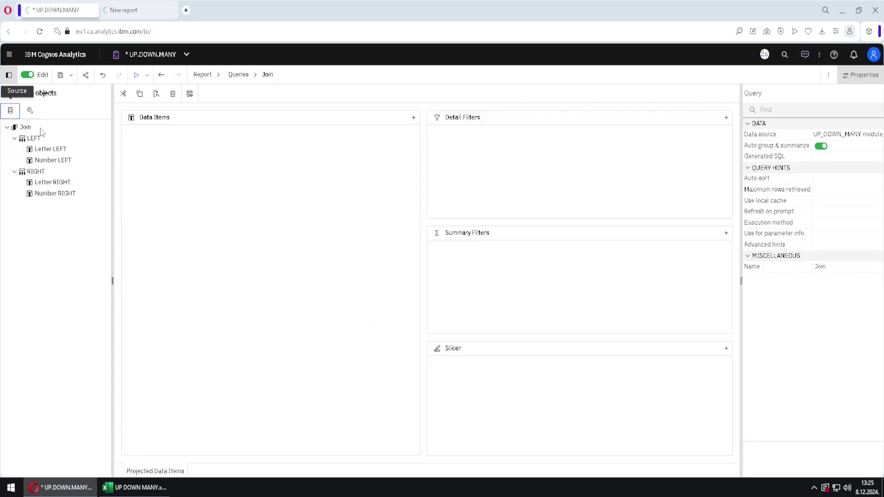
left_click(62, 162, "ctrl")
left_click(53, 193, "shift")
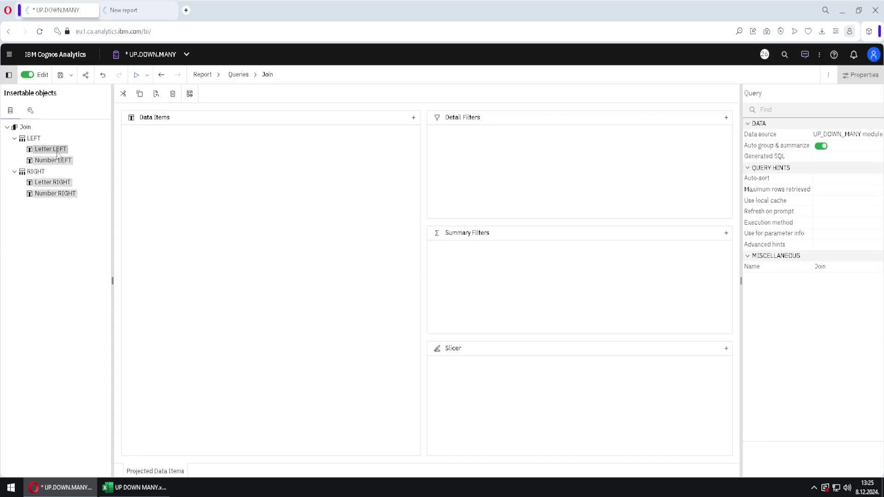
left_click_drag(57, 155, 155, 167)
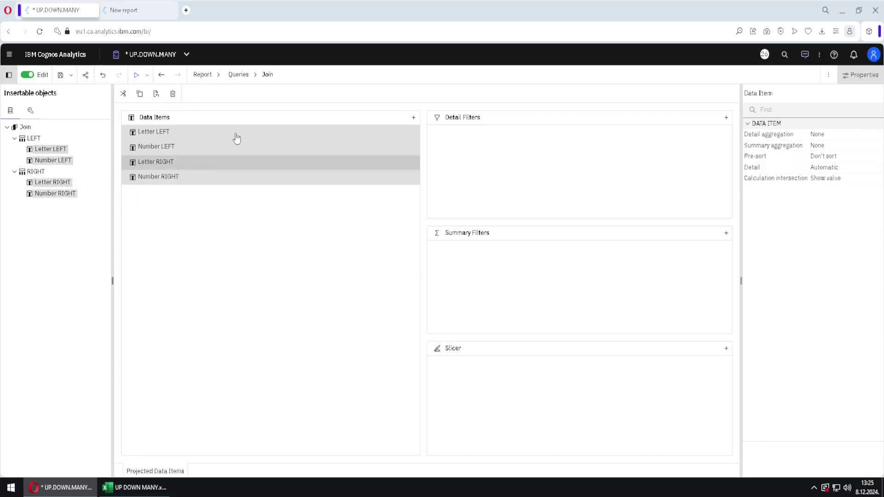
left_click(238, 75)
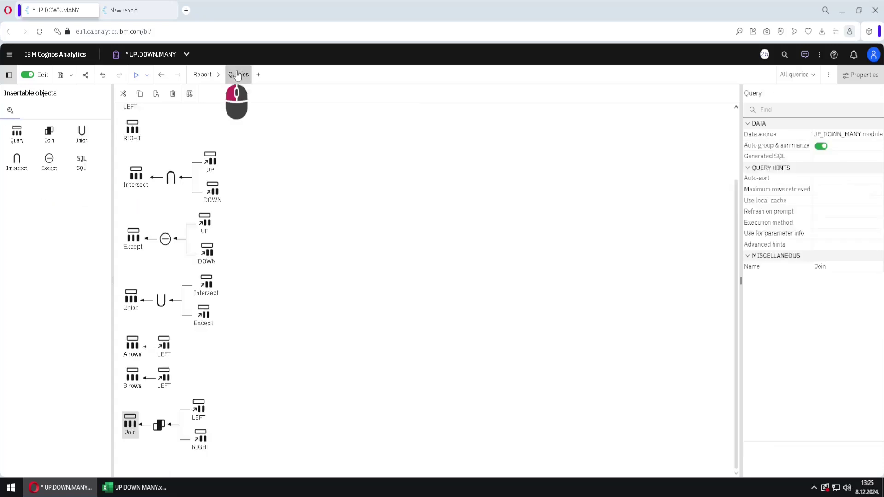
Define the join relationship linking Letter LEFT to Letter RIGHT with the = operator and 1..n cardinality on both sides.
double_click(159, 426)
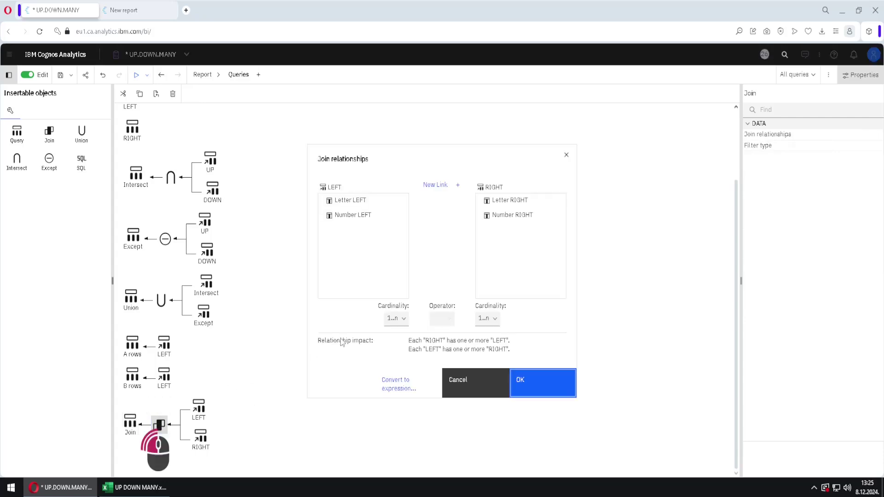
left_click(436, 185)
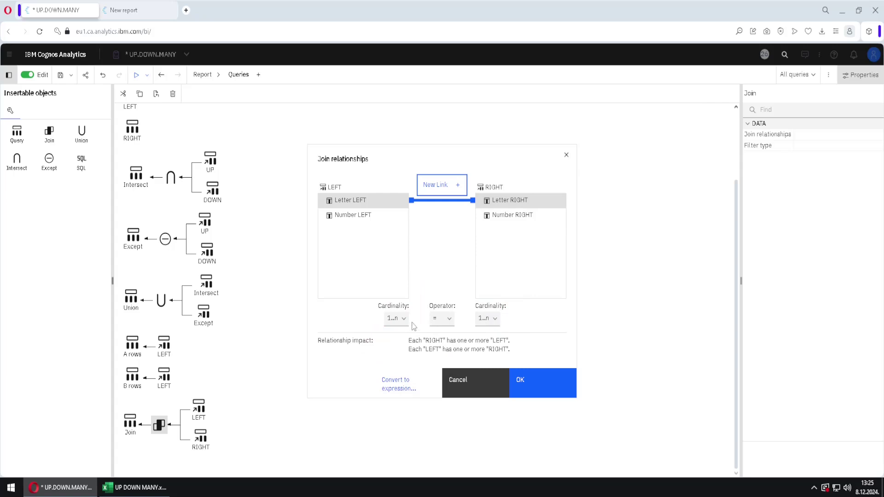
left_click(396, 318)
left_click(400, 348)
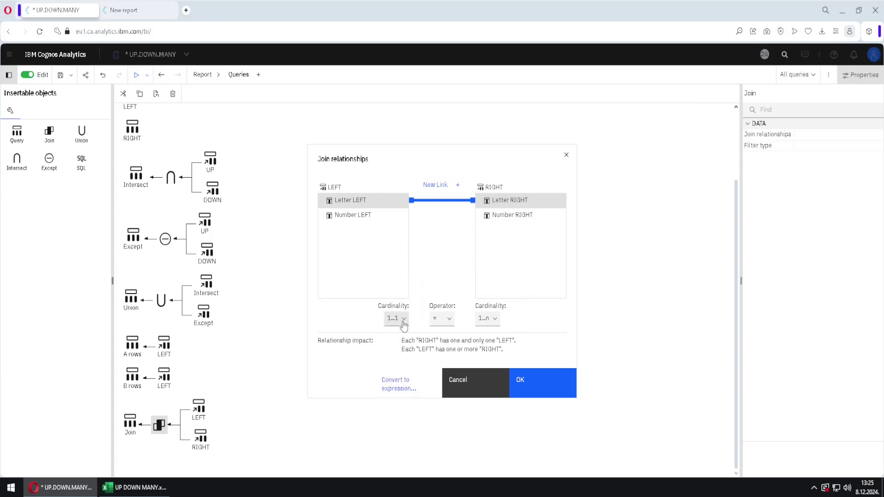
left_click(396, 318)
left_click(398, 333)
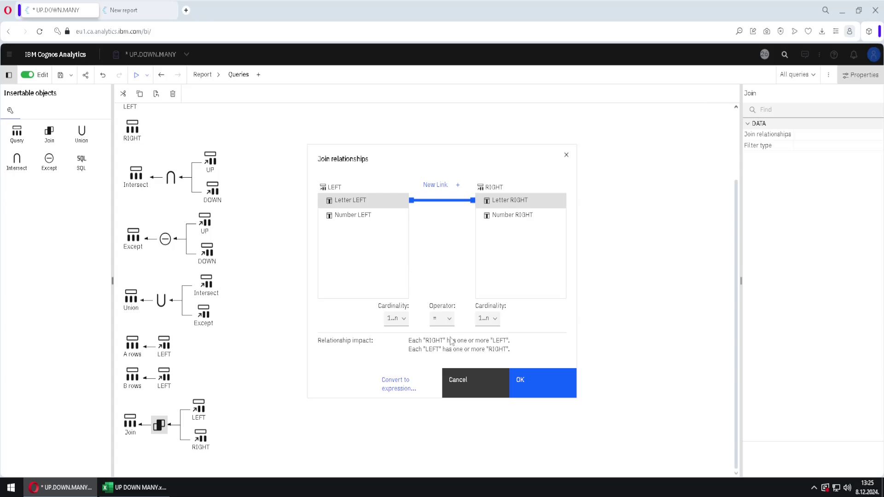
left_click(546, 383)
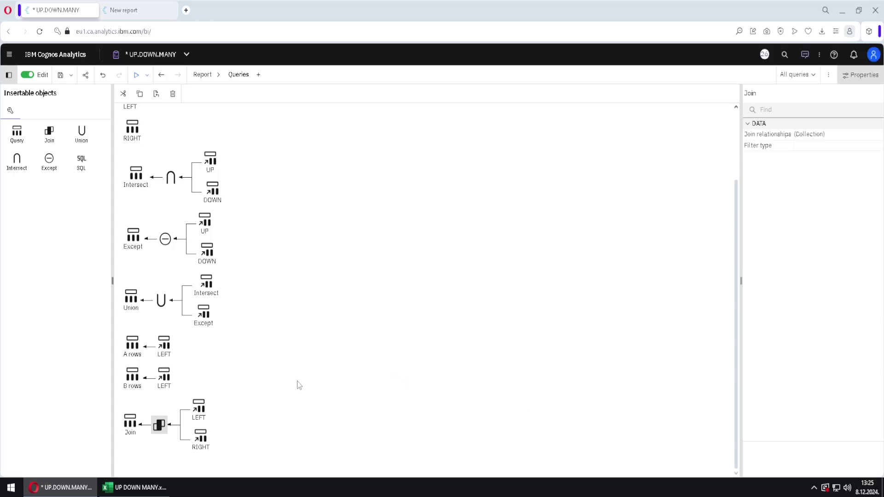
Switch to the Excel workbook and examine the LEFT and RIGHT tables, their matching B rows and the joined table on the Inner join sheet.
left_click(151, 488)
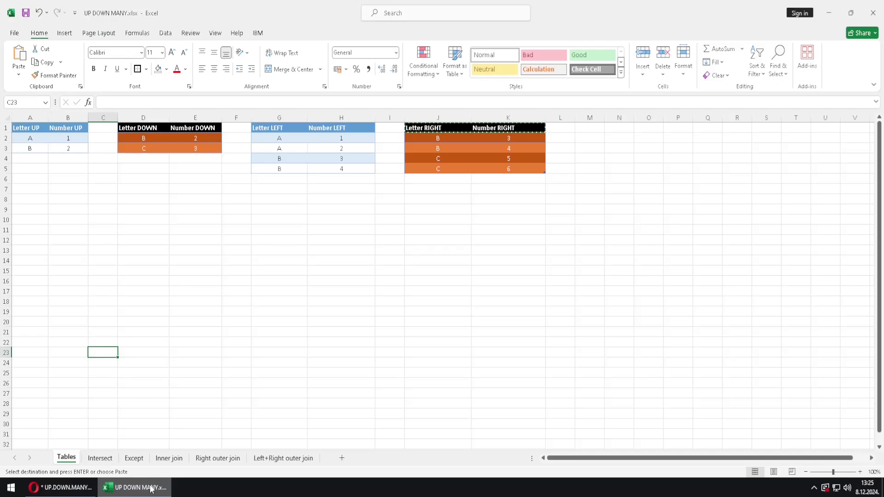
left_click(169, 459)
left_click(151, 325)
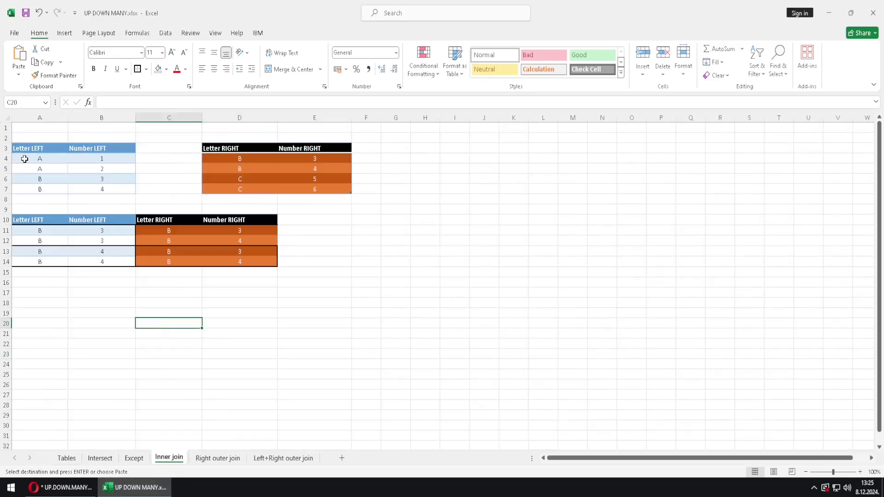
left_click_drag(24, 159, 90, 185)
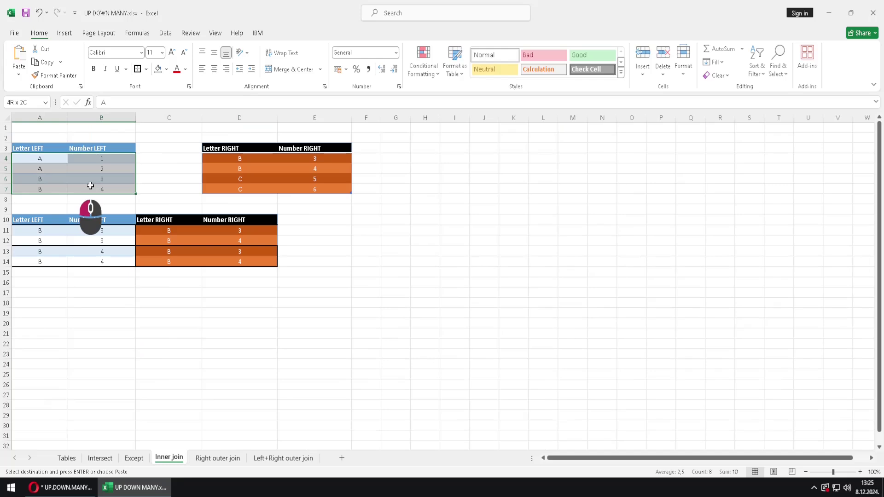
key("ctrl+v")
left_click_drag(235, 158, 328, 187)
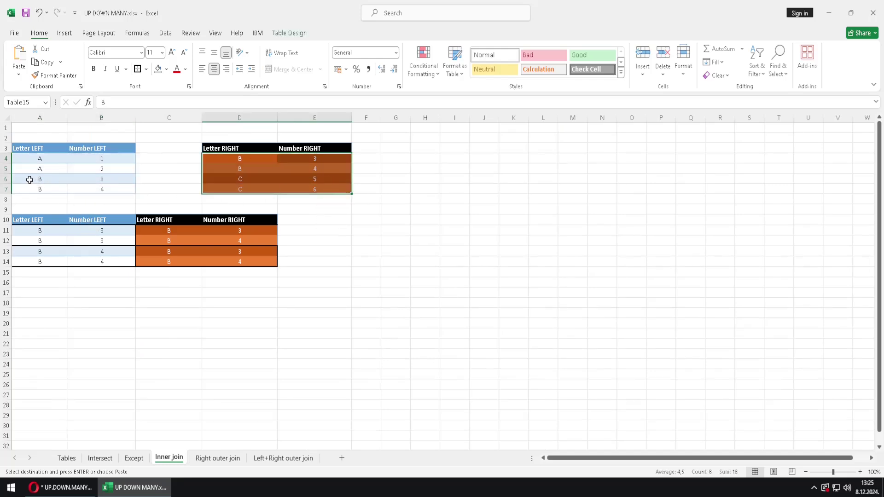
left_click_drag(29, 180, 95, 186)
key("ctrl+v")
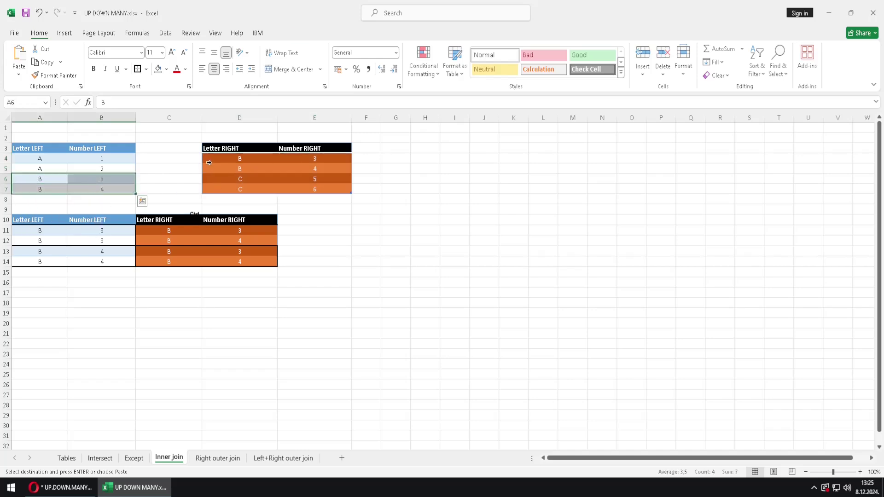
left_click_drag(209, 163, 315, 169)
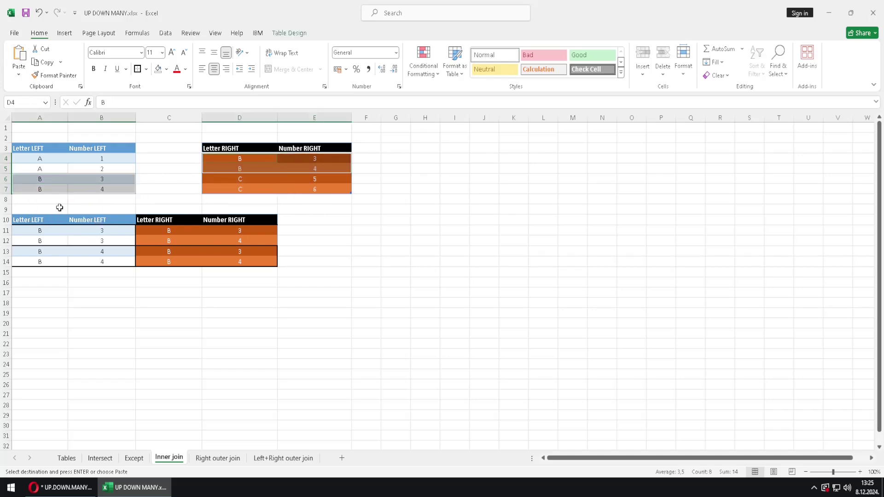
left_click_drag(25, 232, 231, 263)
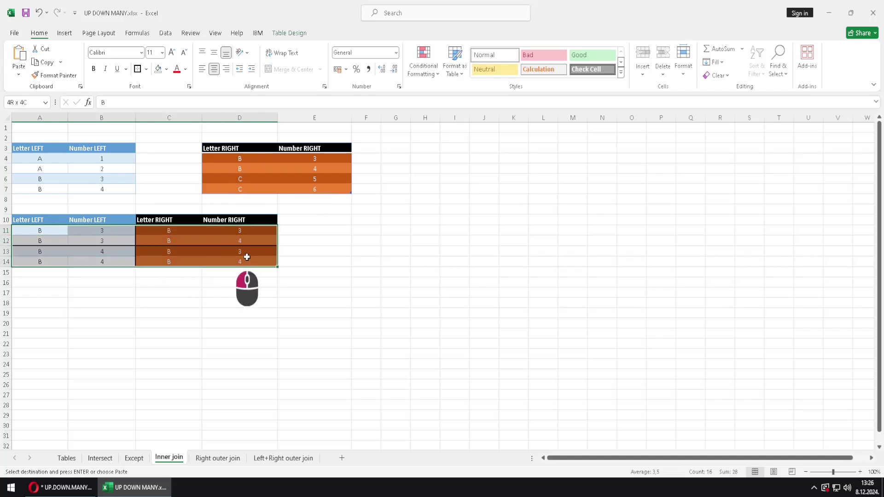
left_click(118, 306)
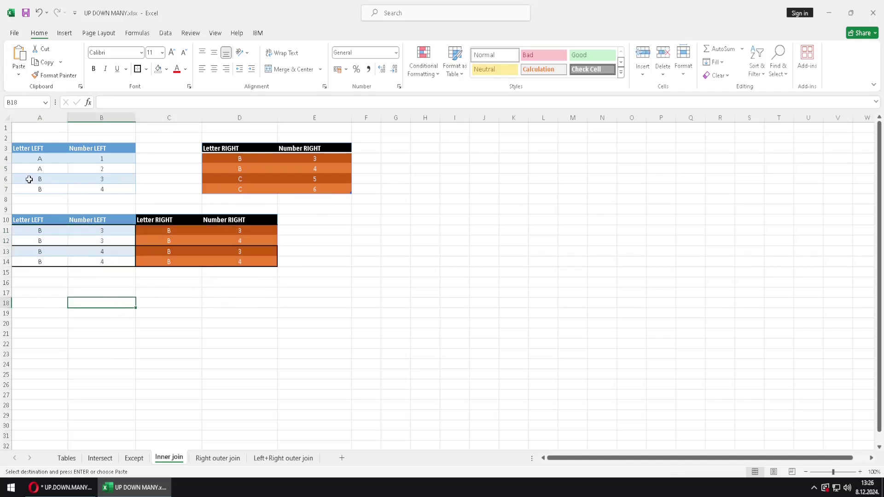
Trace how the LEFT row B 3 pairs with both RIGHT B rows in the first two rows of the joined table.
left_click_drag(29, 179, 104, 180)
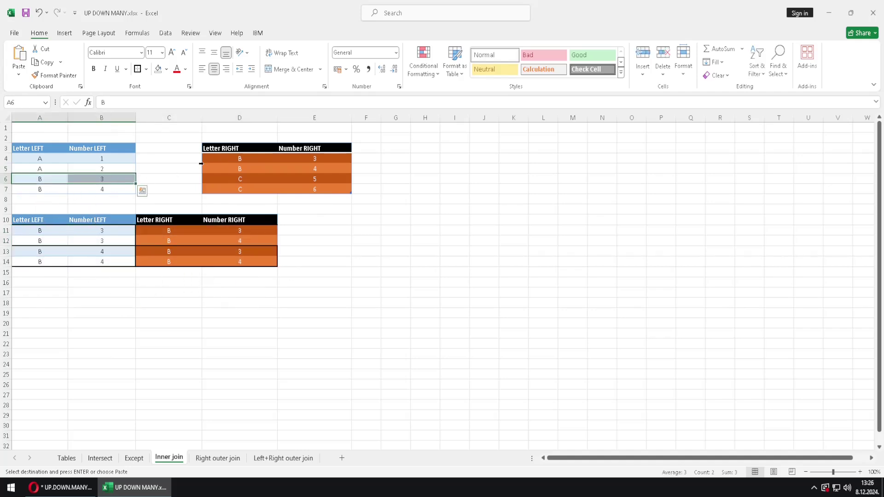
left_click_drag(215, 159, 287, 165)
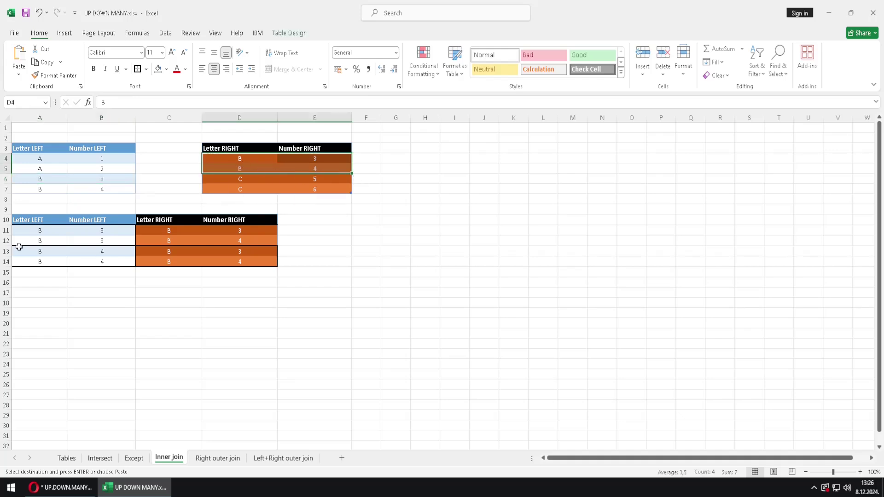
left_click_drag(32, 179, 95, 182)
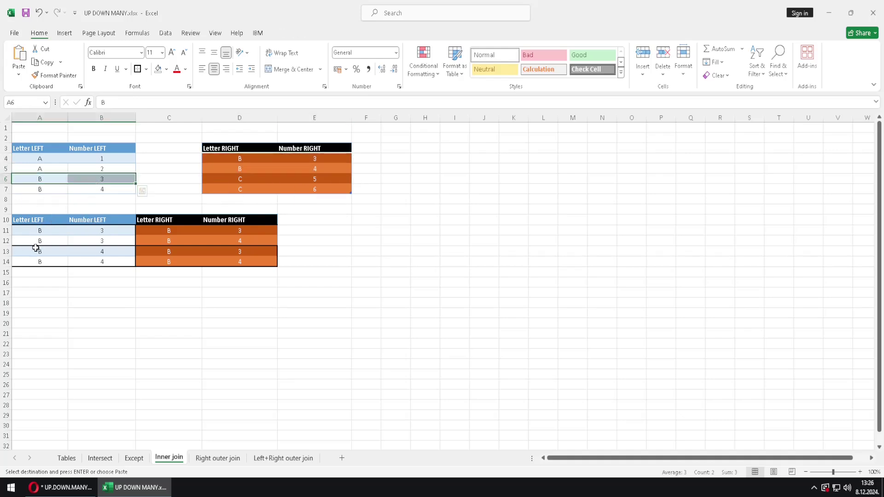
left_click_drag(29, 229, 236, 239)
type("B\t3 B\t3")
key("ctrl+v")
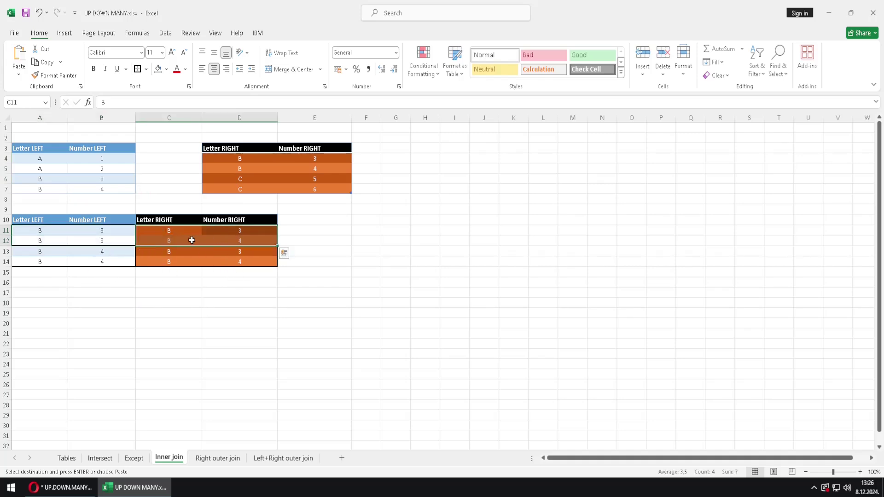
left_click_drag(224, 163, 322, 169)
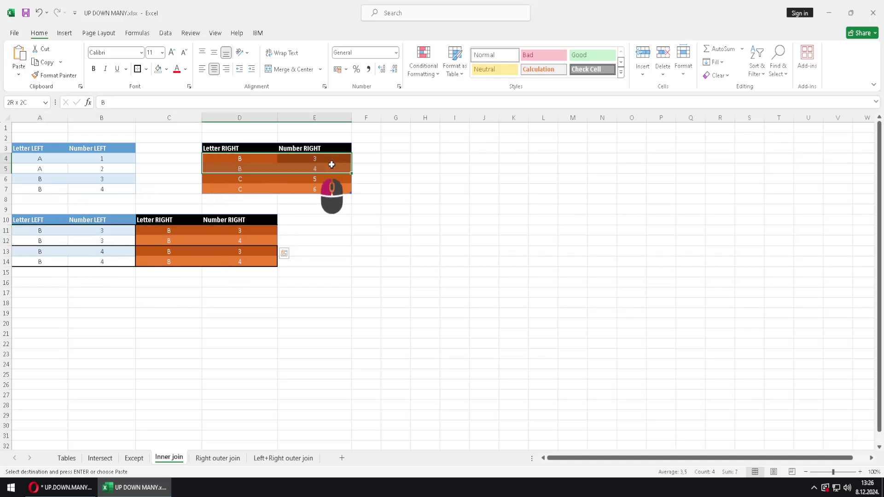
key("ctrl+v")
Trace the LEFT row B 4 into the last two joined rows, and compare the B 3 rows of the LEFT and RIGHT tables.
left_click_drag(32, 192, 104, 192)
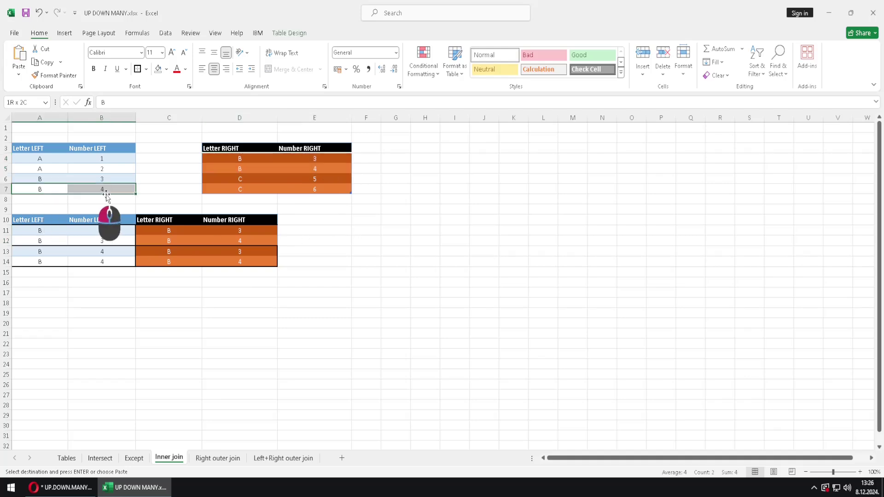
key("ctrl+v")
left_click_drag(23, 251, 92, 261)
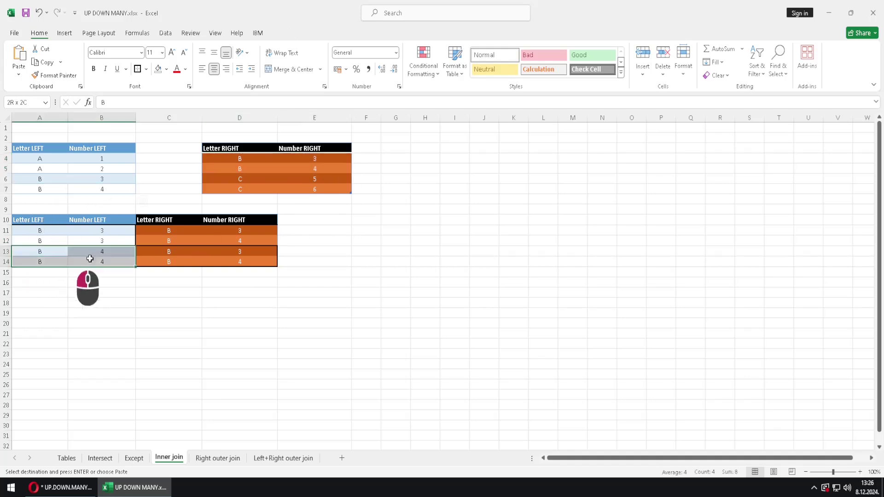
key("ctrl+v")
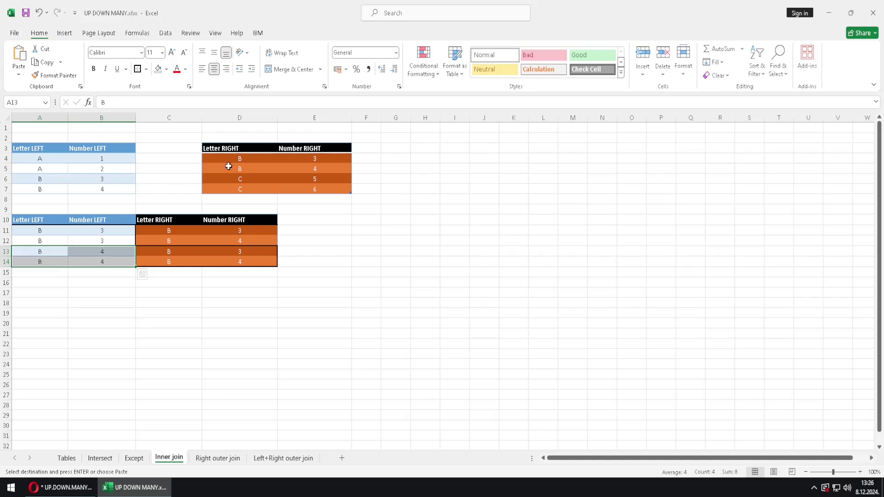
left_click_drag(223, 160, 315, 170)
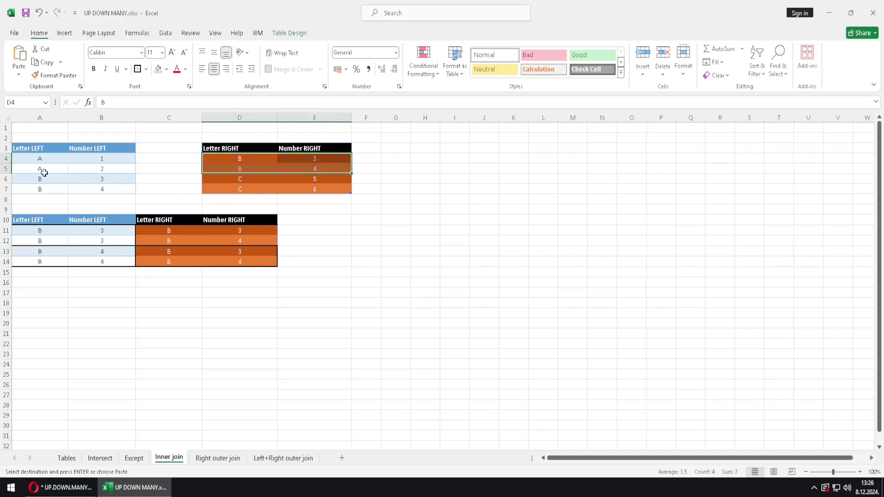
left_click_drag(40, 179, 101, 179)
key("ctrl+v")
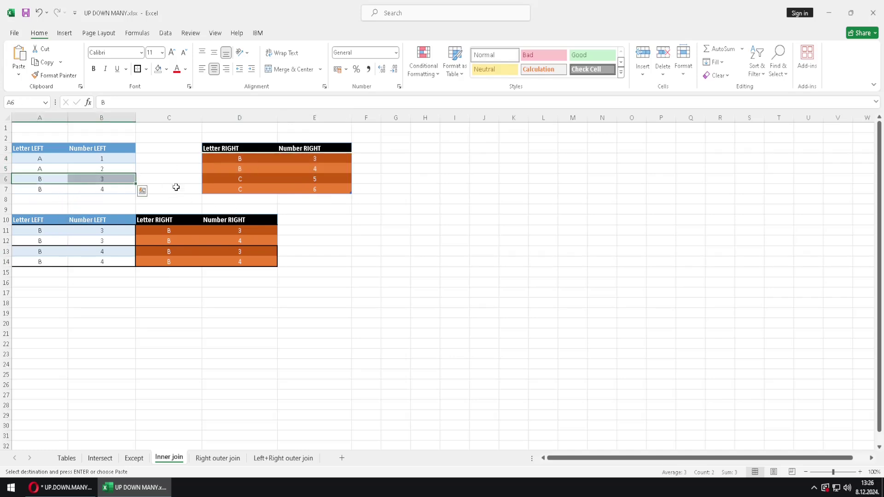
left_click_drag(223, 159, 314, 159)
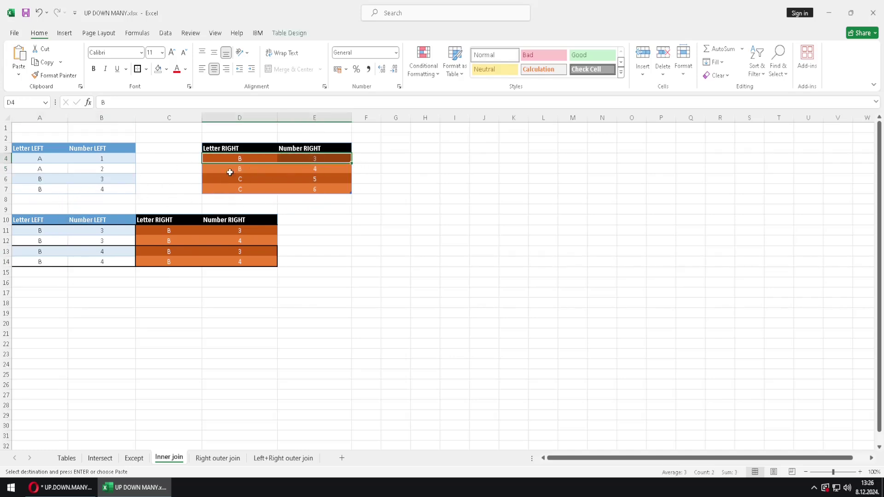
left_click(142, 310)
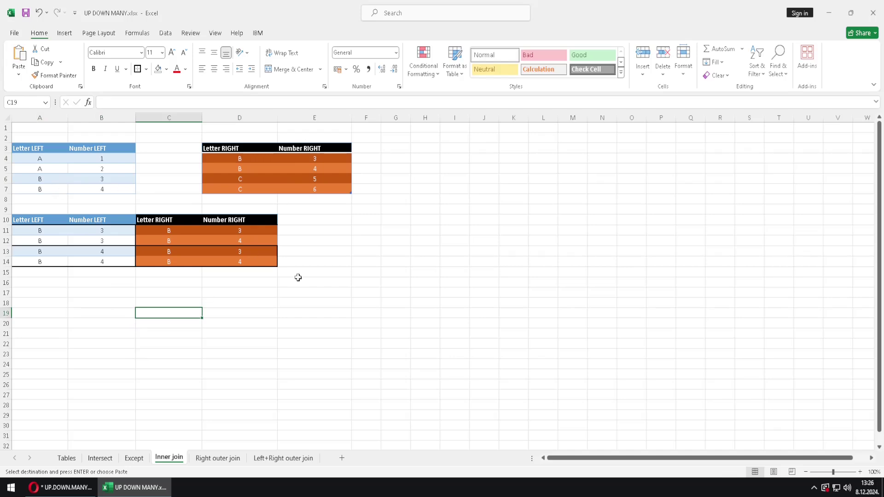
Switch back to the Cognos report and run the tabular data view of the Join query.
left_click(68, 489)
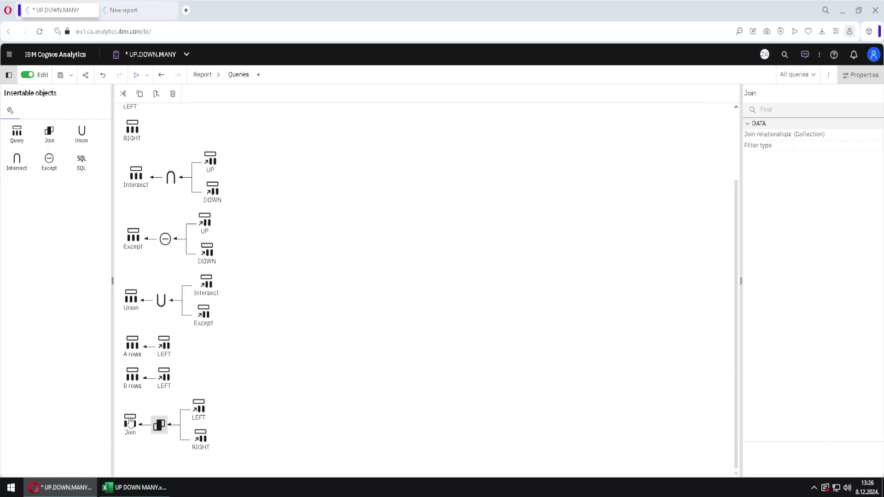
left_click(130, 427)
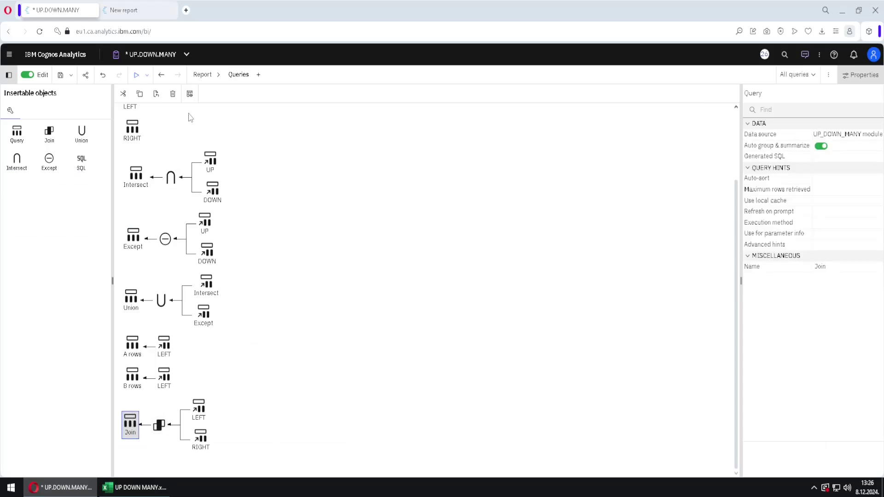
left_click(190, 93)
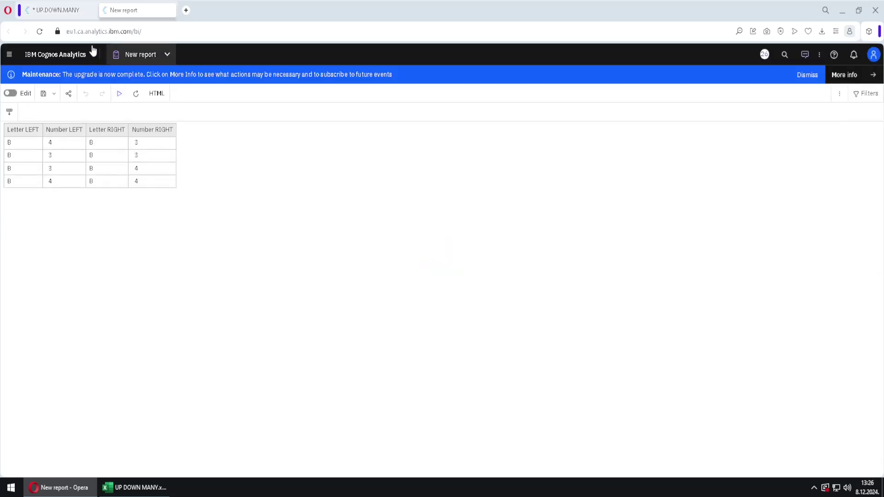
Return to the UP.DOWN.MANY report and set the LEFT cardinality of the Join relationship to 0..n.
left_click(65, 15)
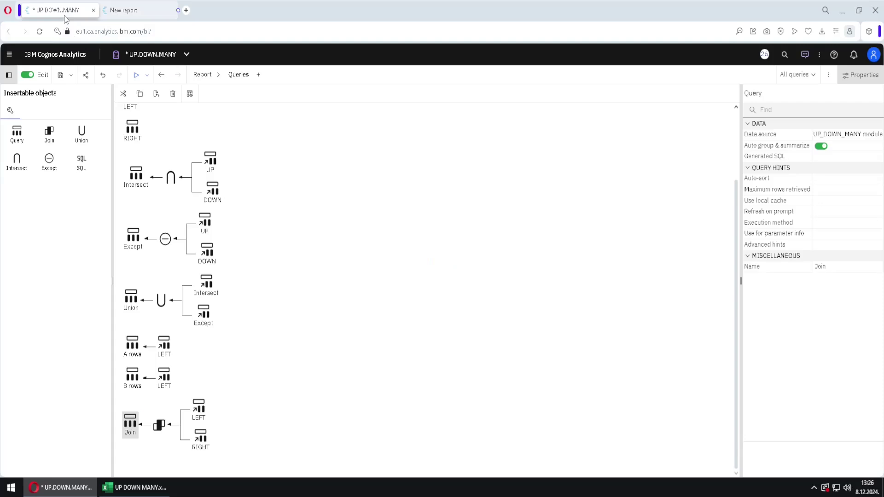
double_click(159, 426)
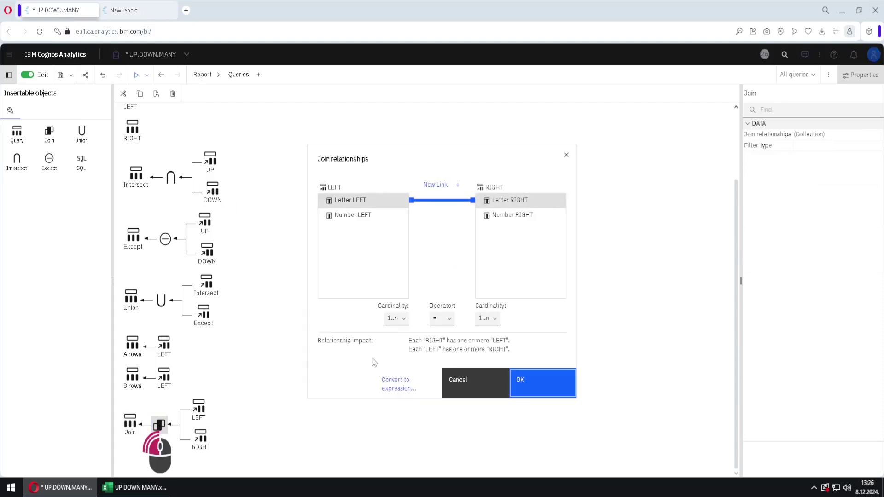
left_click(396, 318)
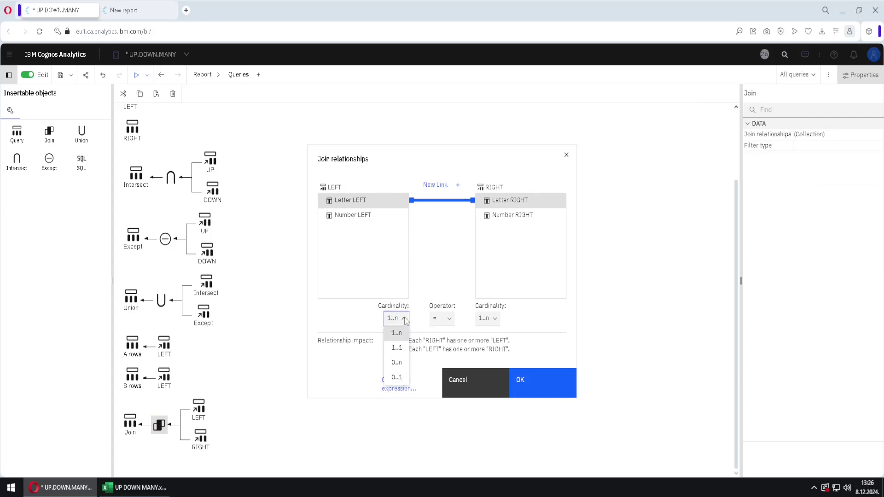
left_click(401, 363)
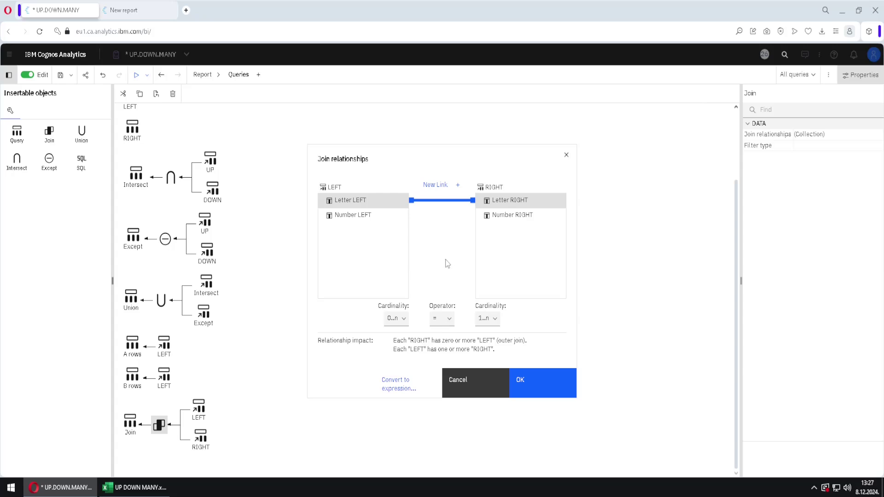
left_click(539, 381)
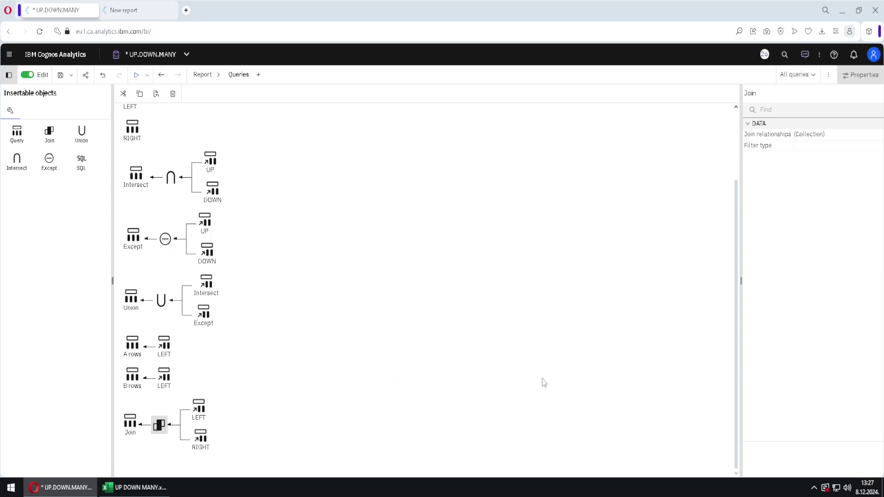
Switch to the Excel workbook and compare the B rows of the joined tables on the Right outer join and Inner join sheets.
left_click(138, 487)
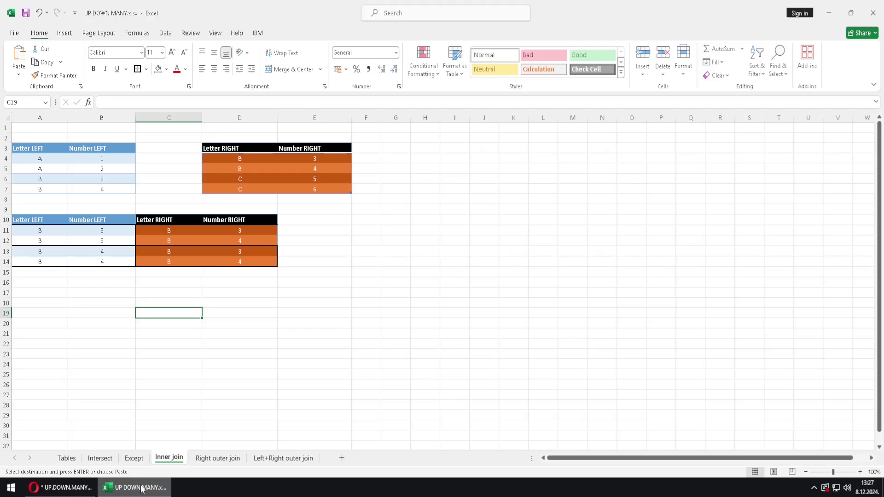
left_click(213, 458)
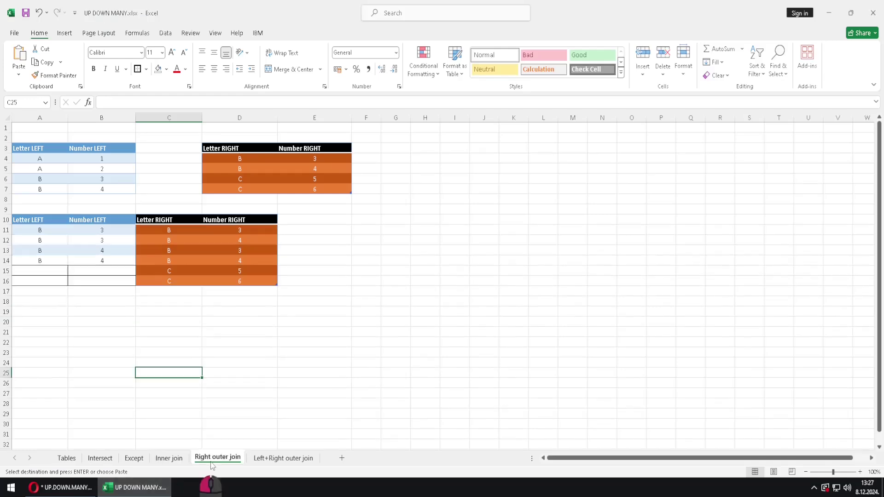
left_click(207, 345)
left_click_drag(32, 230, 267, 262)
left_click(169, 457)
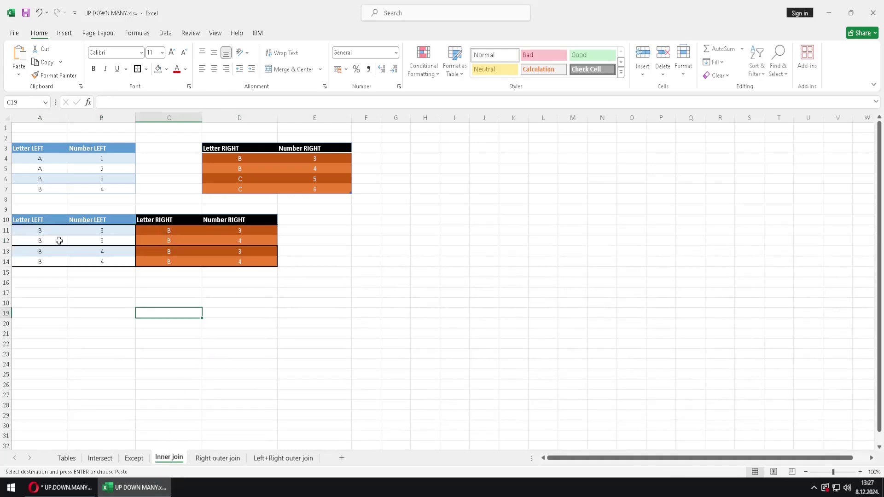
left_click(227, 458)
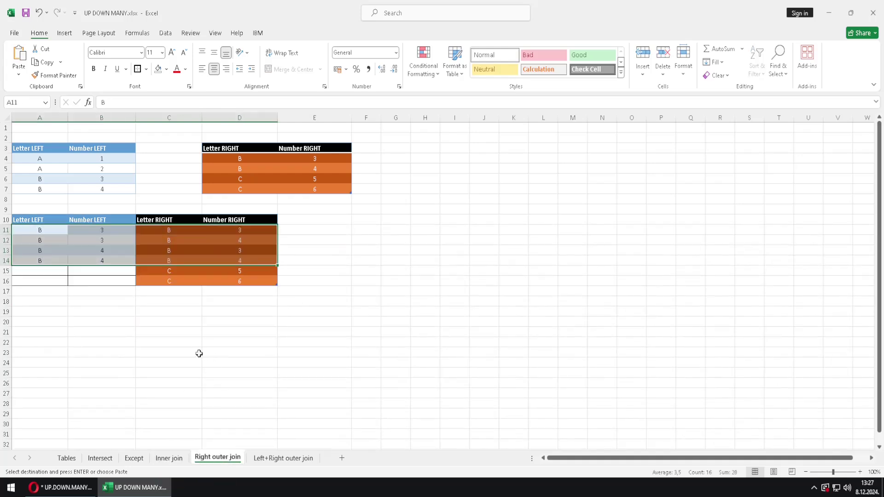
Trace the C rows of the RIGHT table into the joined table and examine the LEFT cells beside them.
left_click(177, 322)
left_click_drag(226, 175, 318, 189)
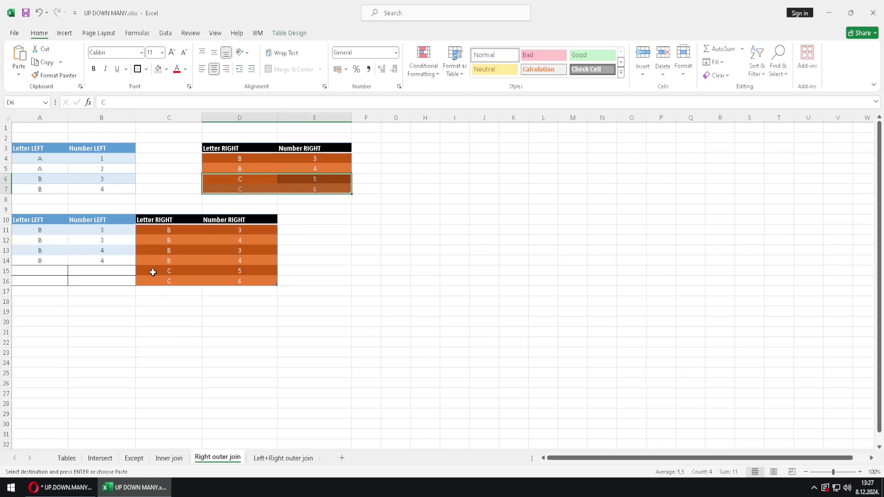
left_click_drag(153, 272, 254, 280)
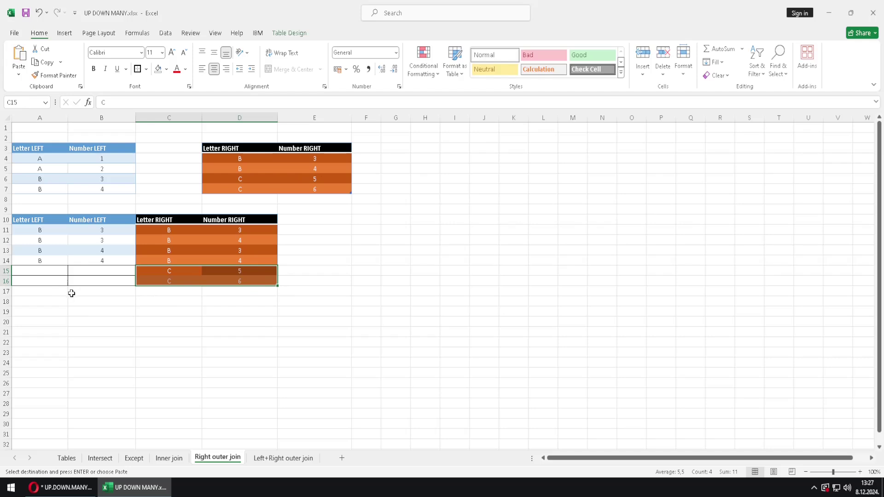
left_click_drag(31, 269, 85, 280)
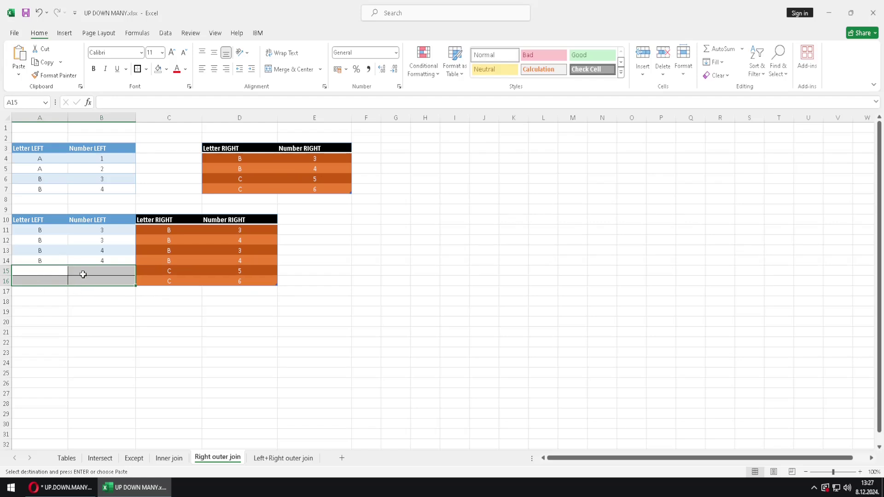
left_click(108, 328)
Switch back to the Cognos report and run the tabular data view of the right outer Join query.
left_click(69, 488)
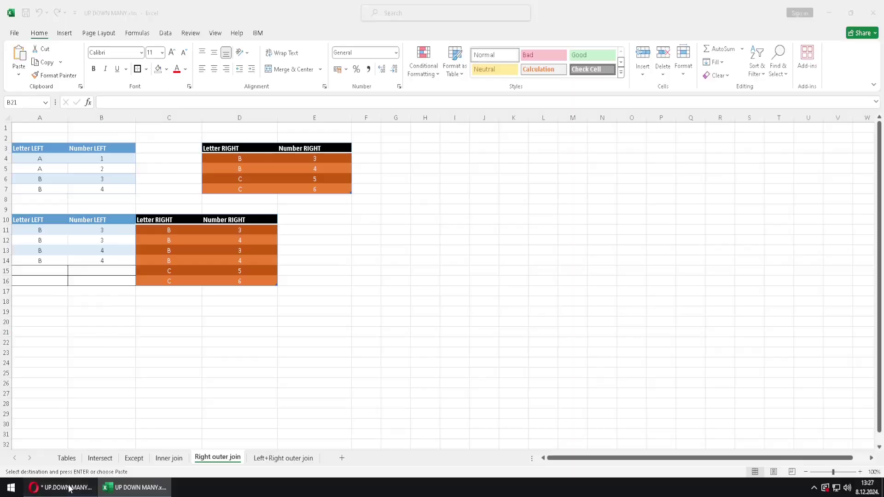
left_click(130, 423)
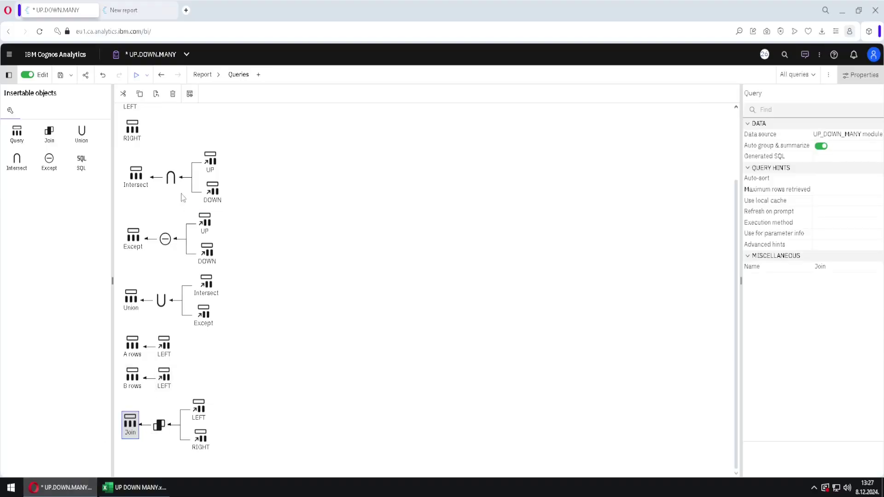
left_click(189, 93)
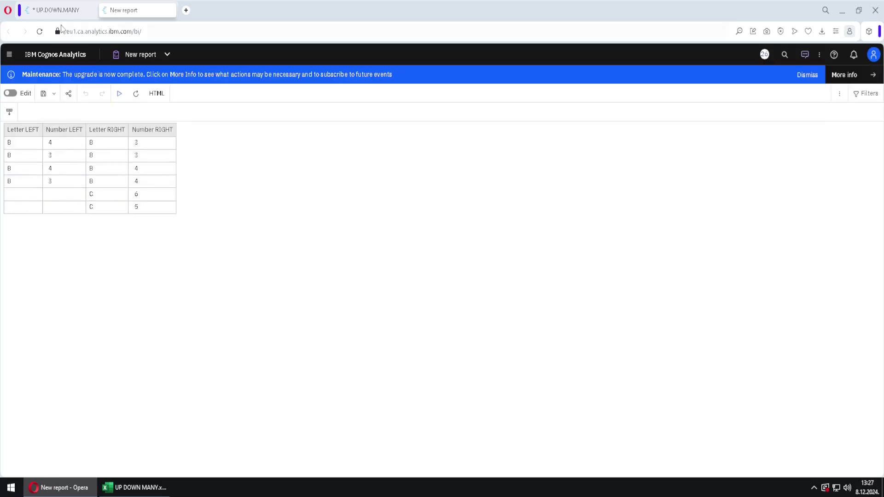
Return to the UP.DOWN.MANY report and set the RIGHT cardinality of the Join relationship to 0..1.
left_click(58, 10)
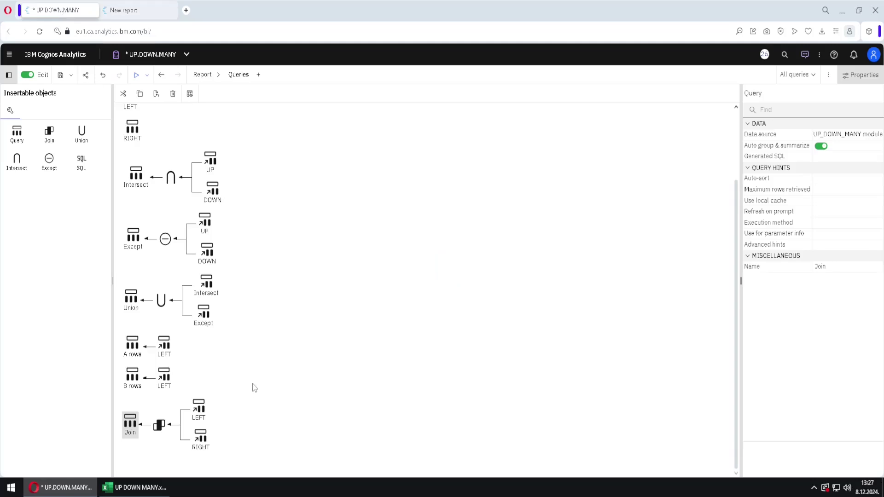
left_click(159, 425)
double_click(159, 425)
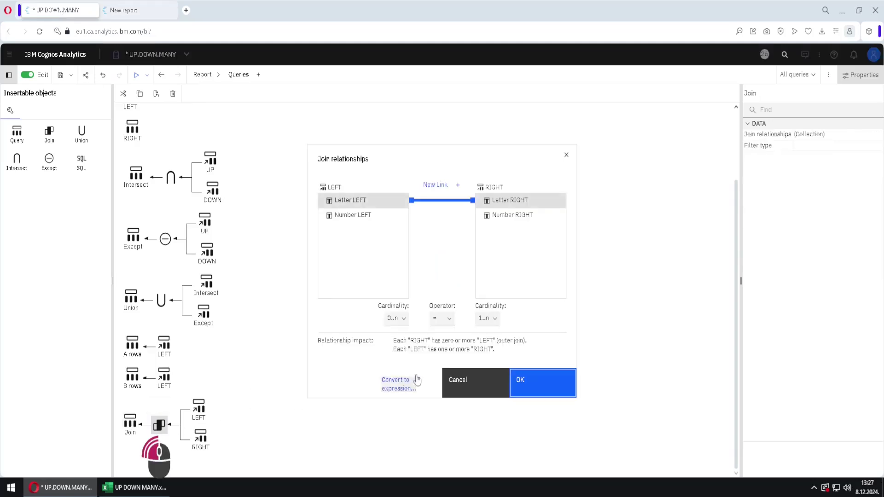
left_click(495, 319)
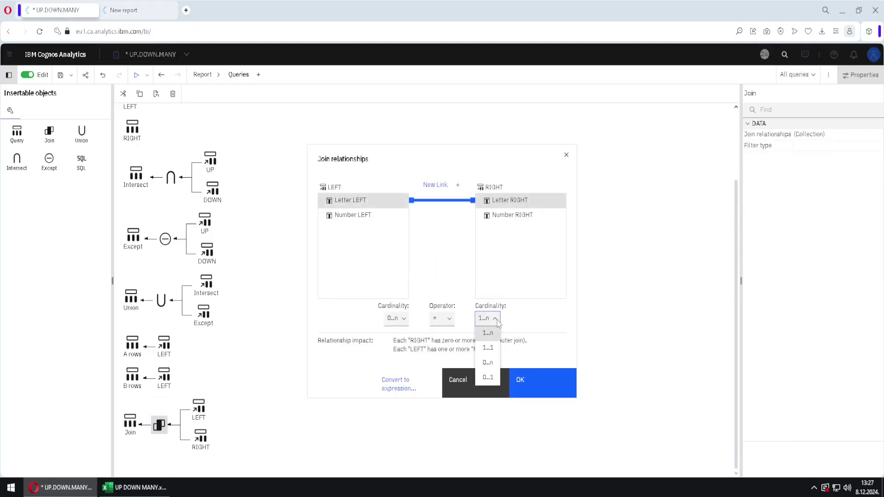
left_click(489, 378)
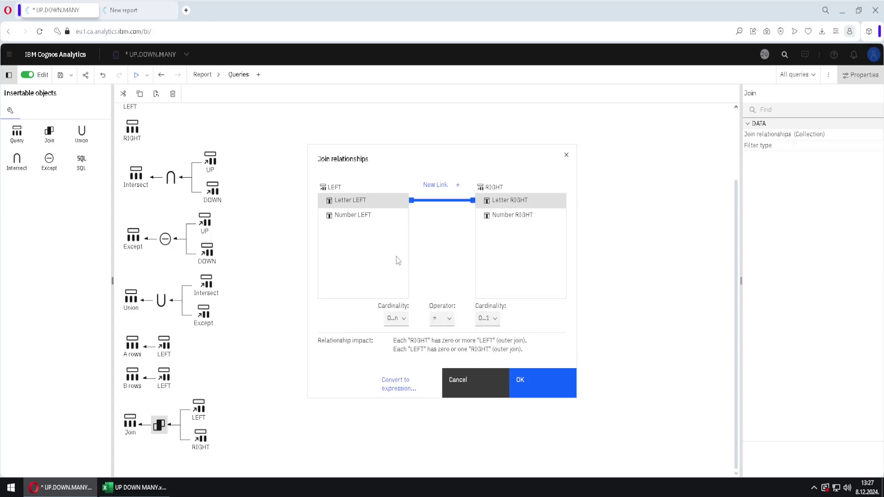
left_click(524, 384)
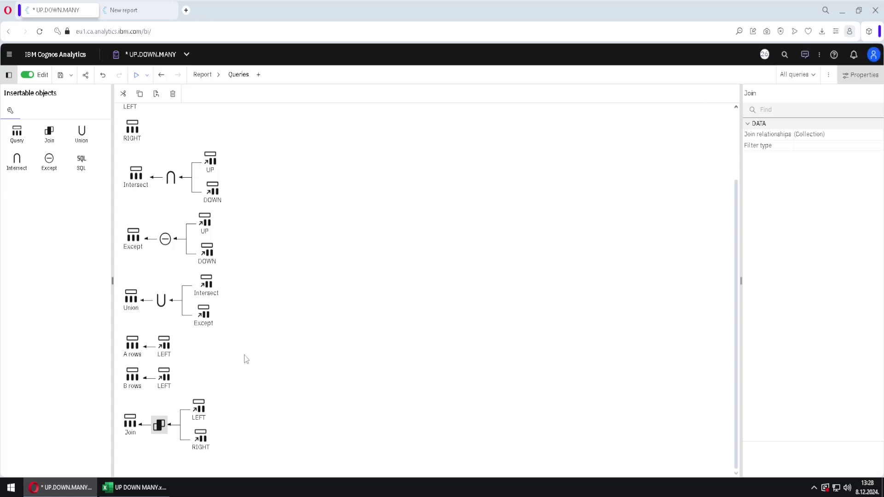
Switch to the Excel workbook and examine the unmatched LEFT and RIGHT cells in the joined table on the Left+Right outer join sheet.
left_click(139, 483)
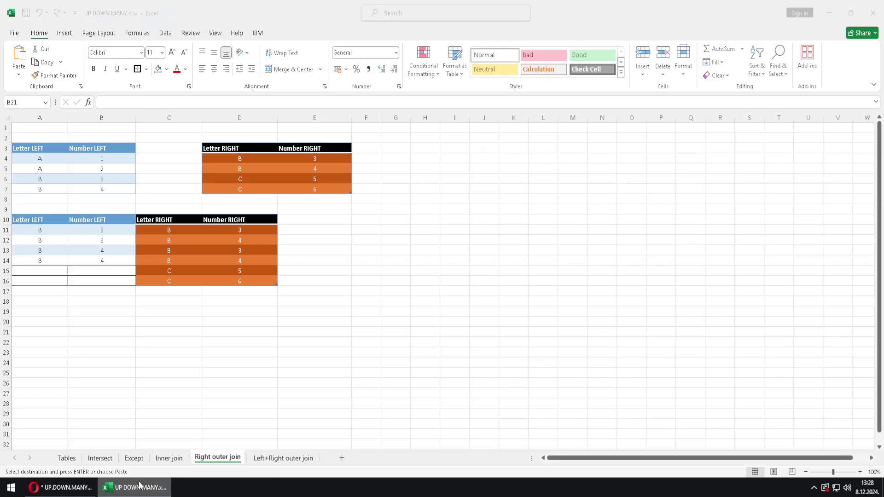
left_click(271, 458)
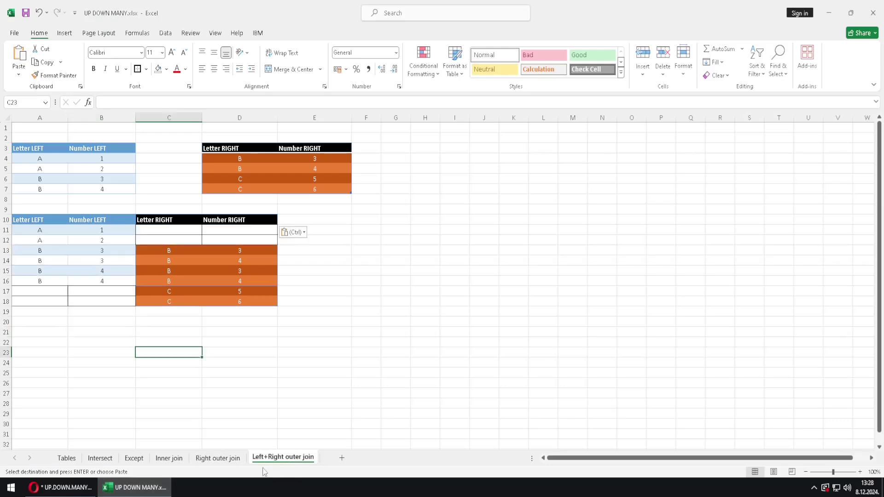
left_click_drag(37, 292, 111, 302)
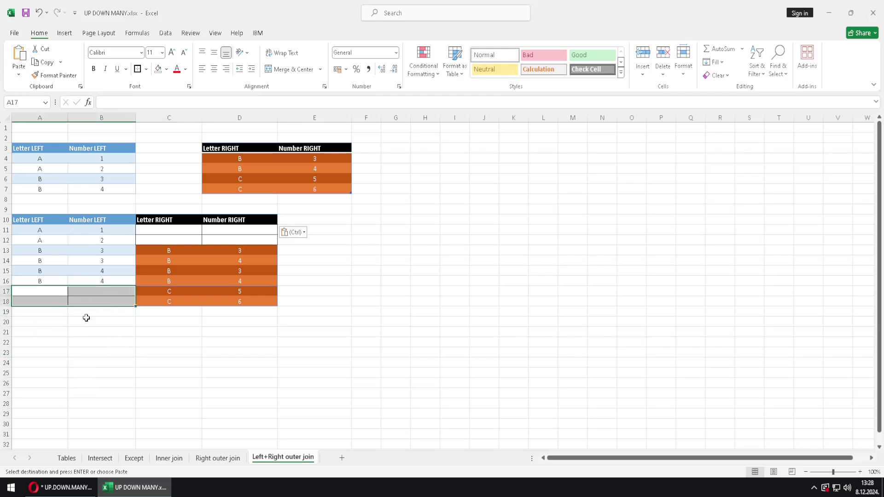
left_click_drag(173, 235, 236, 236)
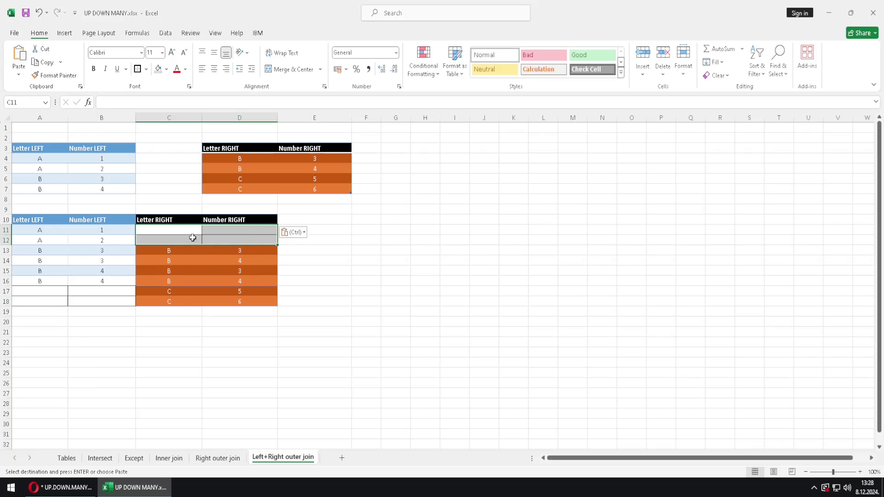
left_click(157, 345)
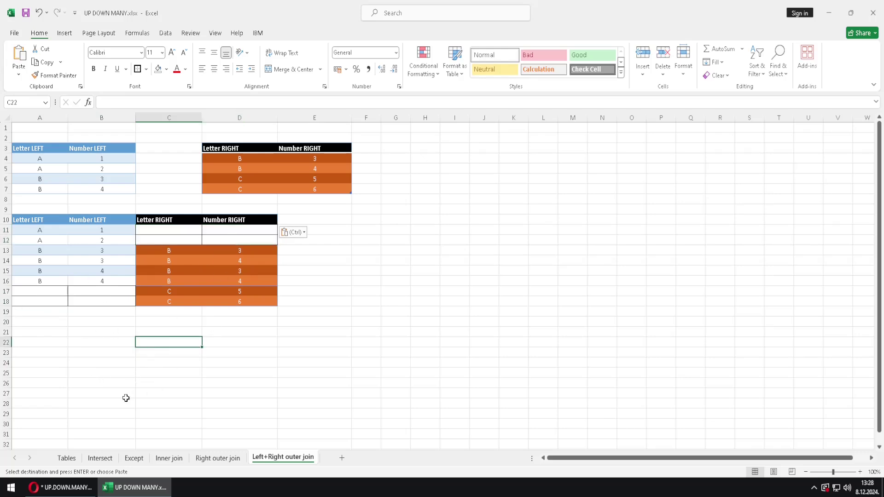
Switch back to the Cognos report, run the tabular data view of the Join query and inspect its unmatched rows.
left_click(78, 465)
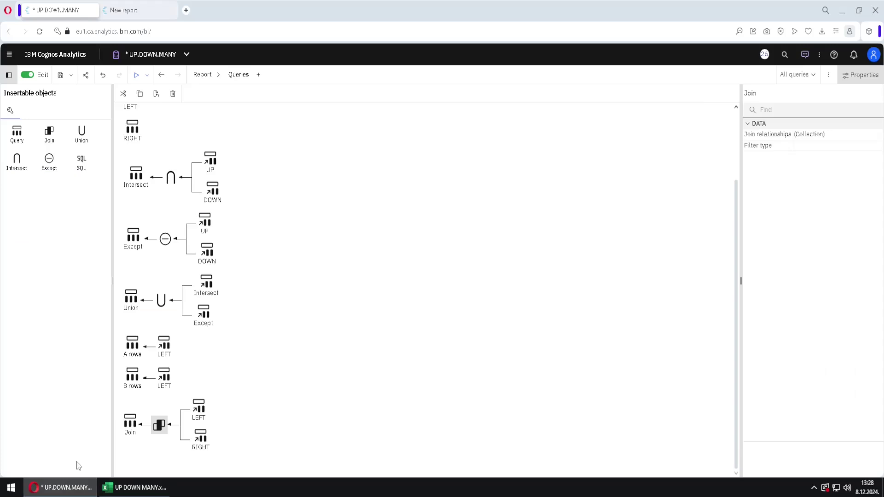
left_click(130, 422)
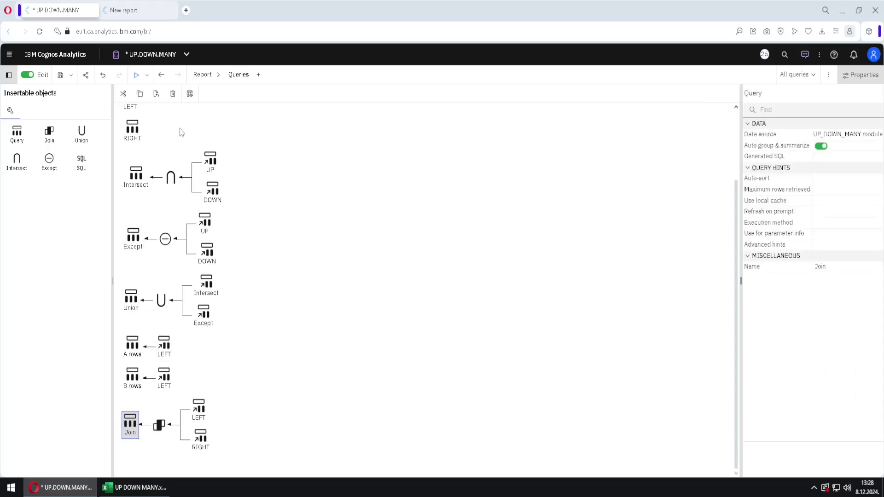
left_click(189, 93)
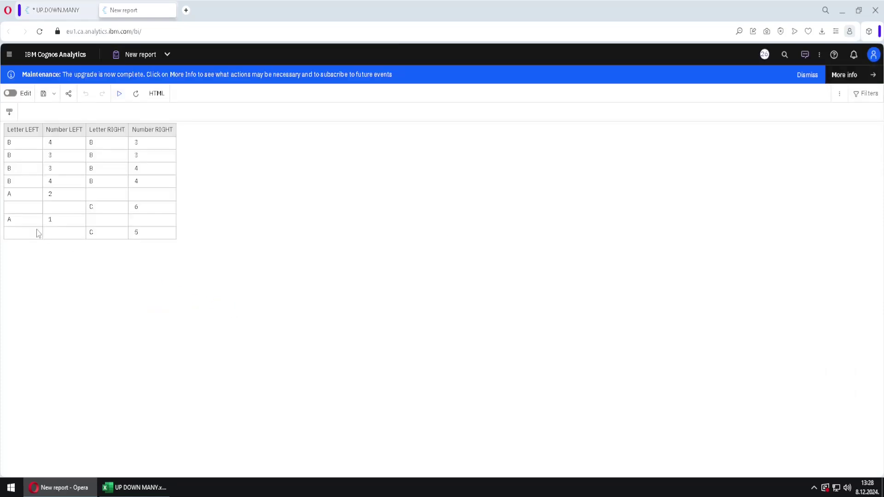
left_click(107, 207)
Return to the UP.DOWN.MANY report and set the operator between Letter LEFT and Letter RIGHT in the Join relationship to <.
left_click(67, 15)
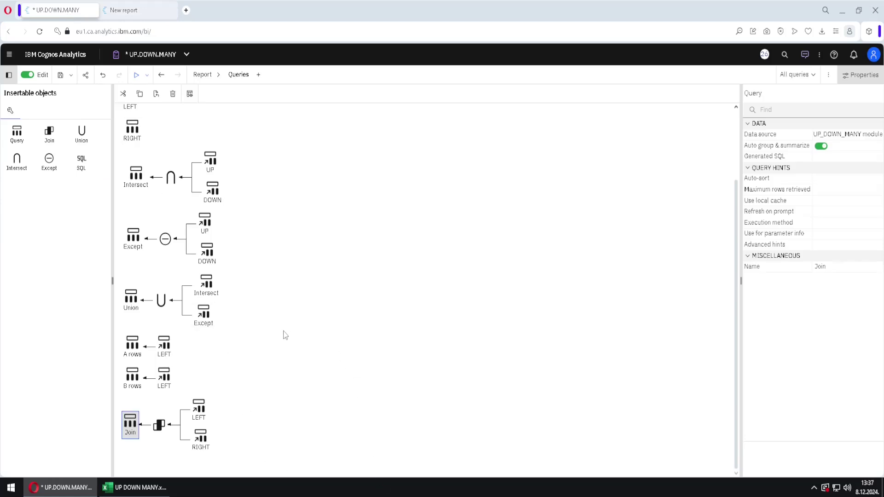
double_click(159, 425)
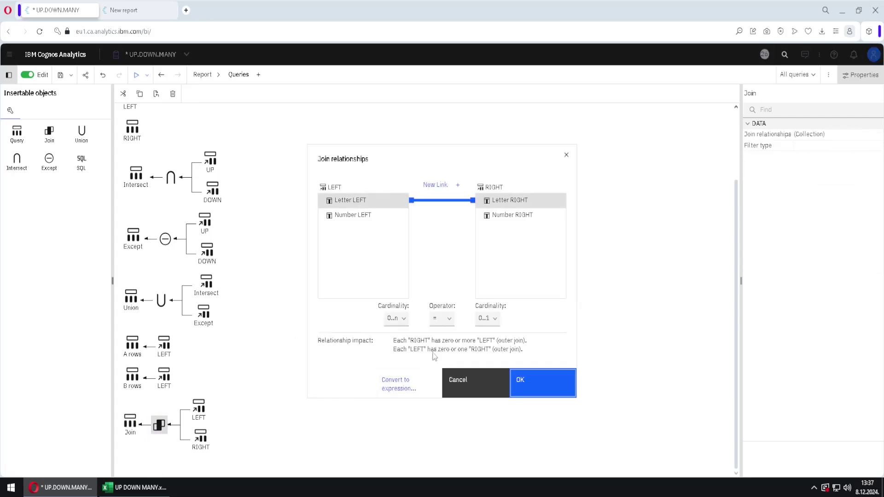
left_click(449, 318)
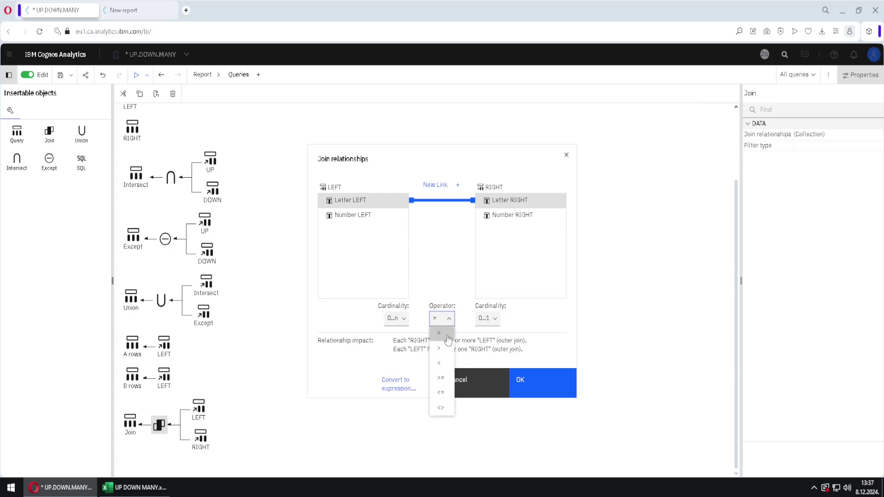
left_click(440, 364)
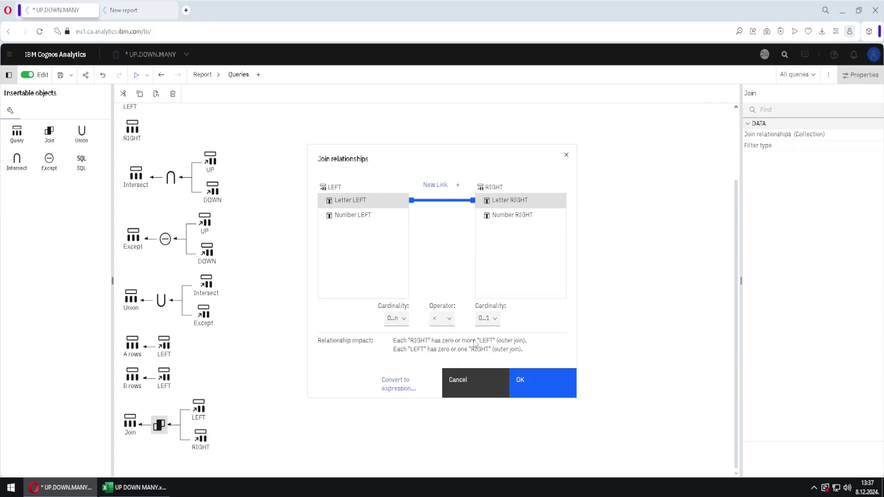
left_click(542, 379)
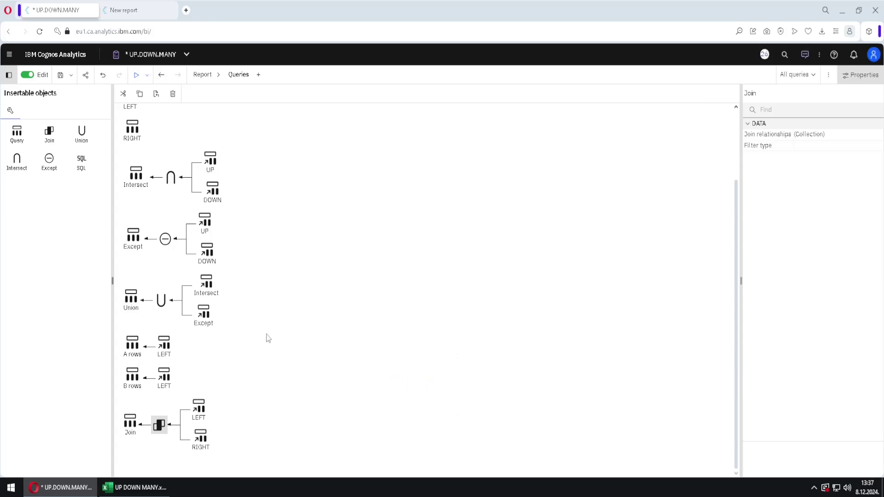
Run the tabular data view of the Join query with the < operator, and return to the report's queries.
left_click(132, 427)
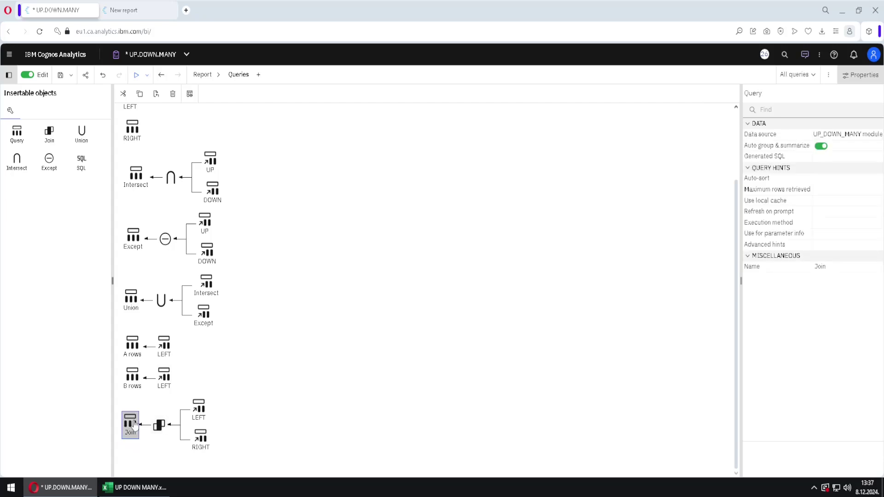
left_click(190, 94)
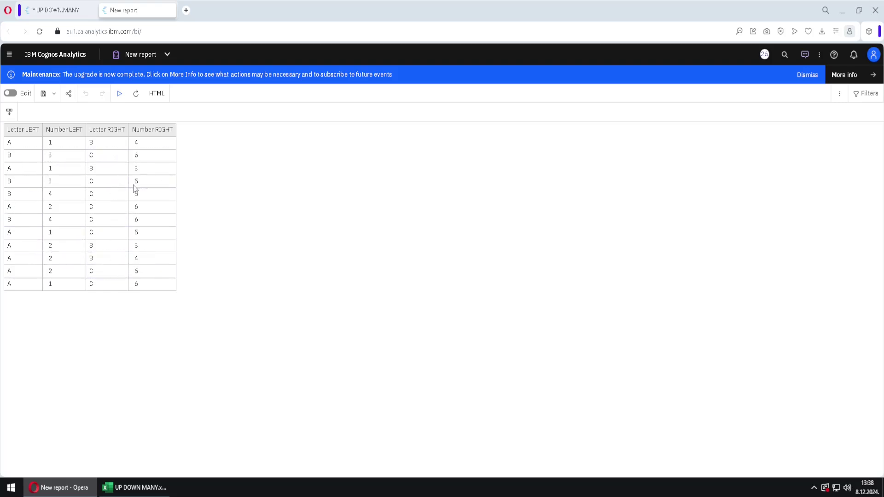
left_click(59, 9)
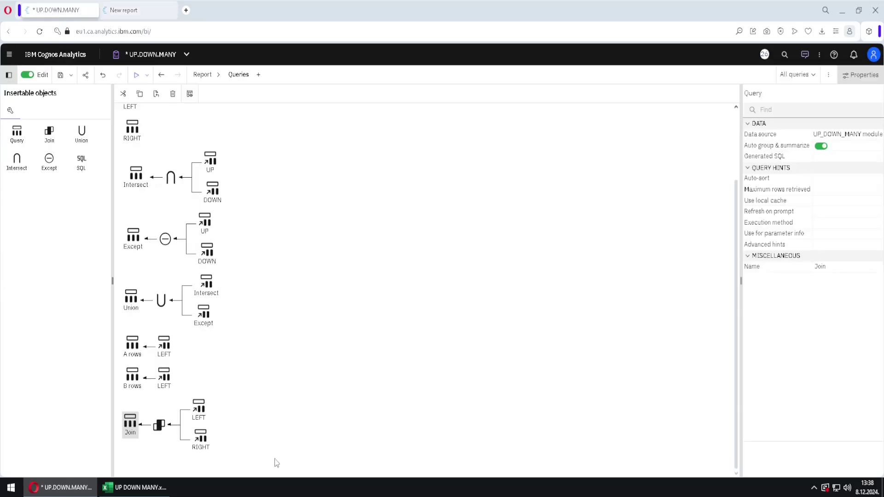
Reopen the Join relationship and review the available comparison operators without changing the selection.
left_click(165, 430)
double_click(166, 430)
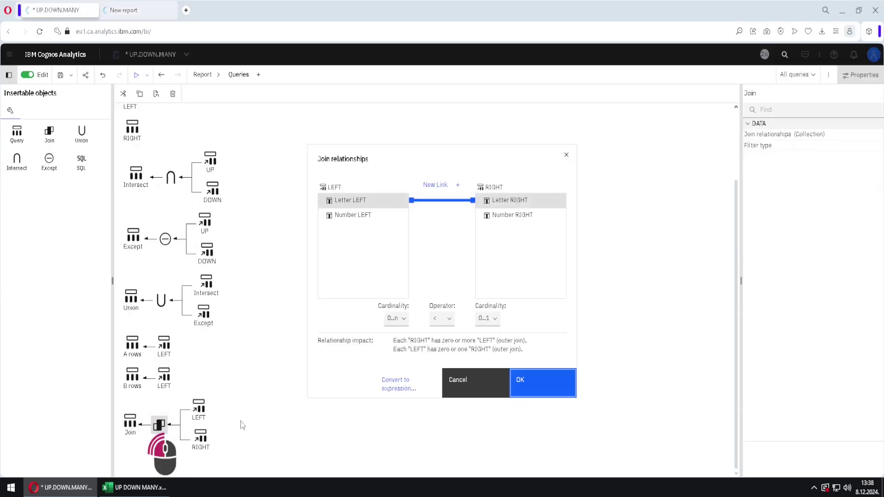
left_click(449, 323)
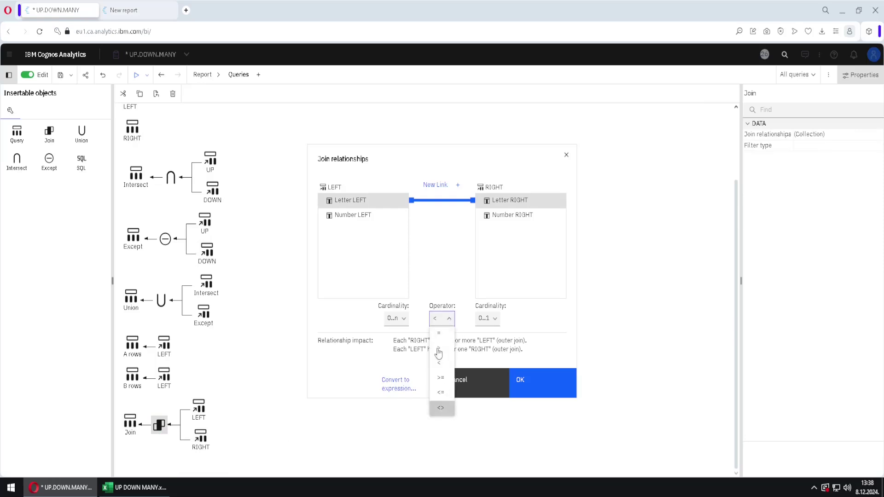
left_click(334, 374)
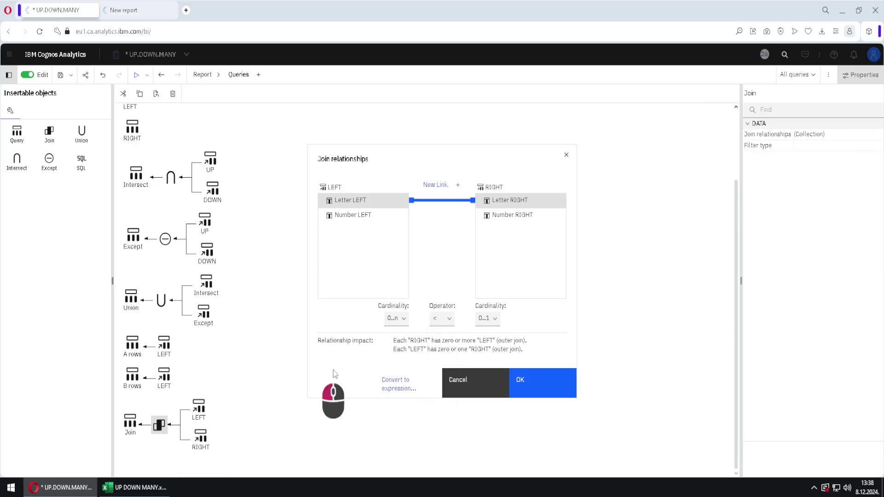